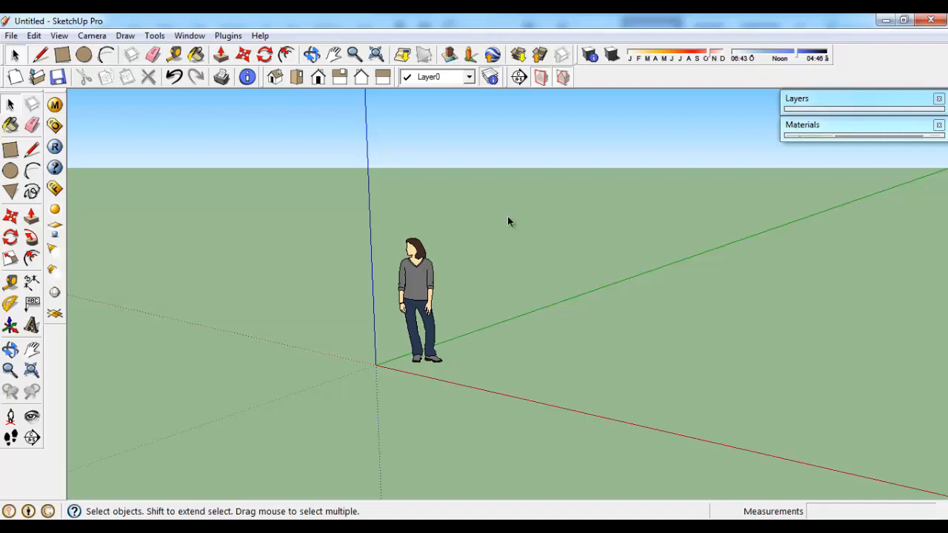
# Draw a ground rectangle about 27.78 m by 15.81 m around the origin
pyautogui.moveTo(489, 215); pyautogui.dragTo(330, 297, button='middle')
pyautogui.scroll(-4, 480, 282)
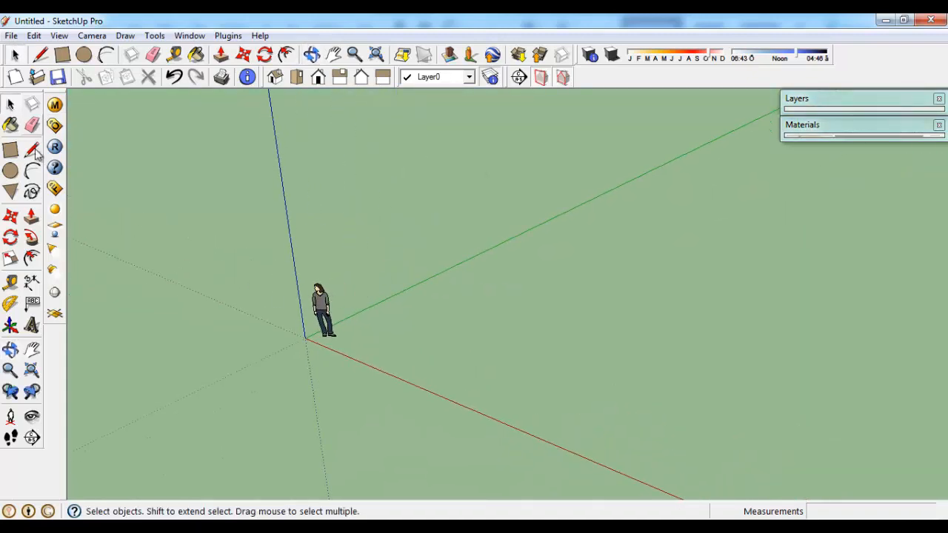
pyautogui.click(10, 149)
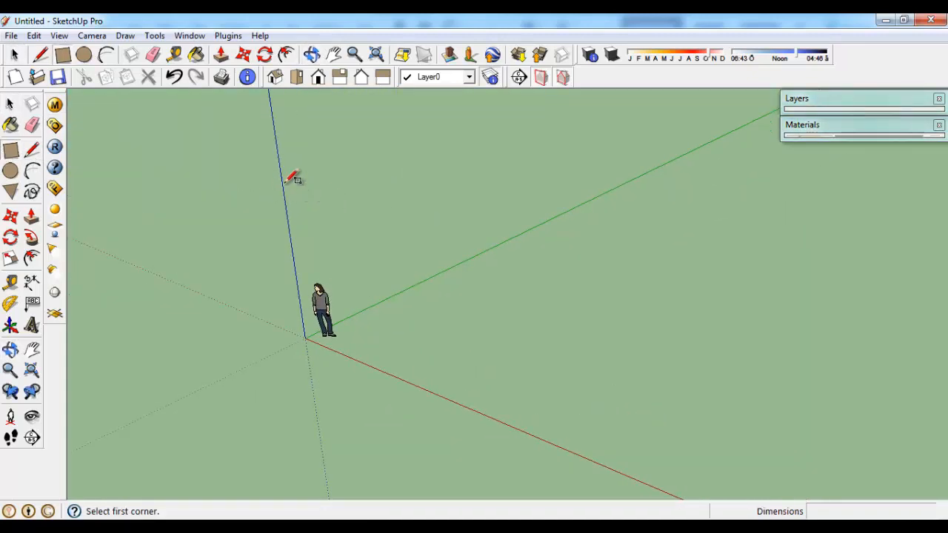
pyautogui.click(319, 159)
pyautogui.click(606, 480)
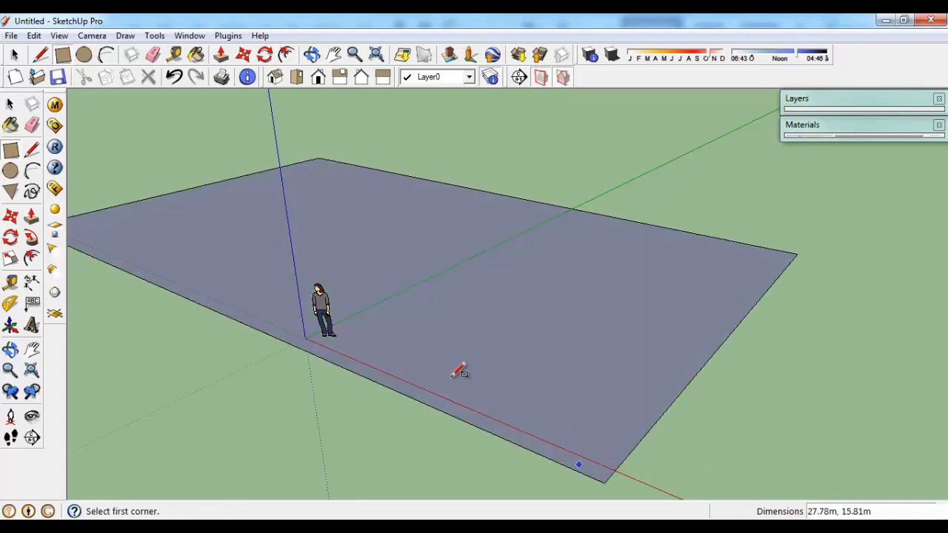
# Build a V-Ray sphere centred on the ground rectangle, with its endpoint on the blue axis
pyautogui.click(55, 292)
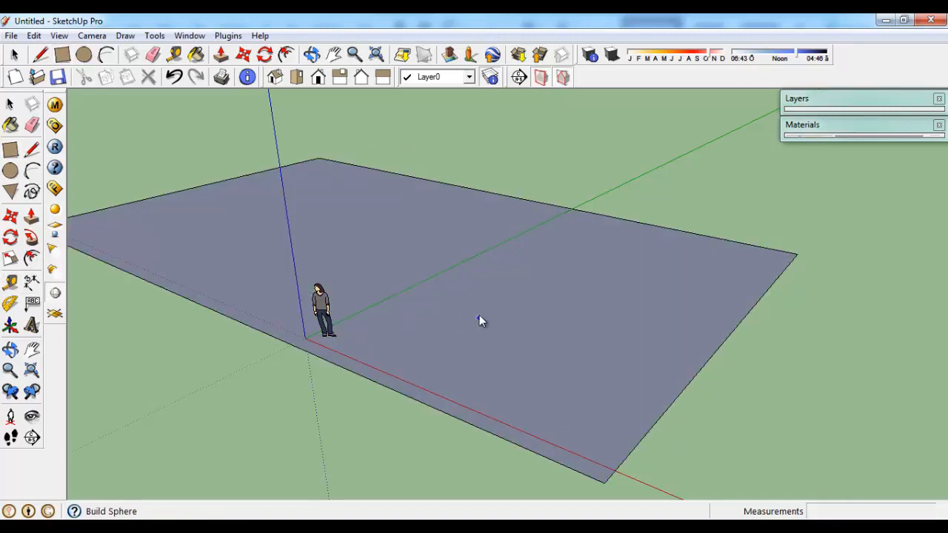
pyautogui.click(476, 295)
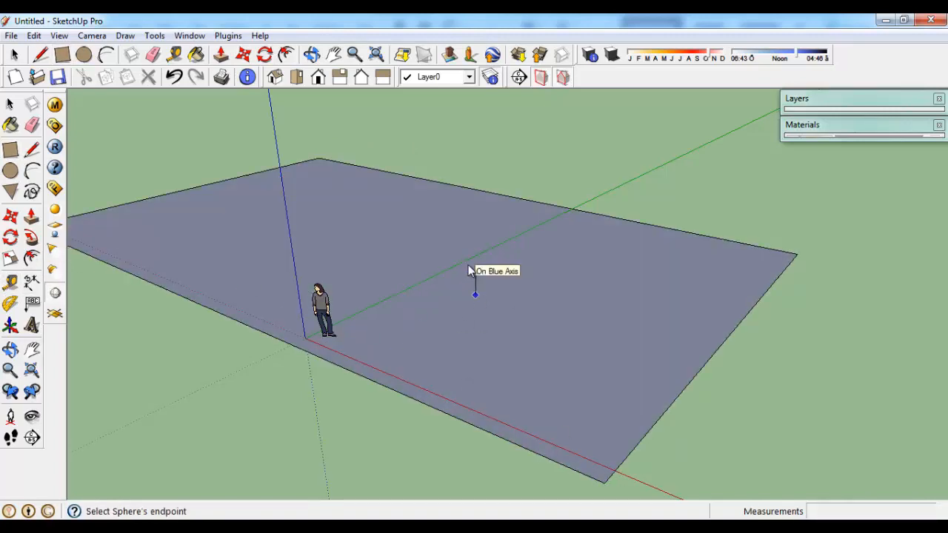
pyautogui.click(476, 282)
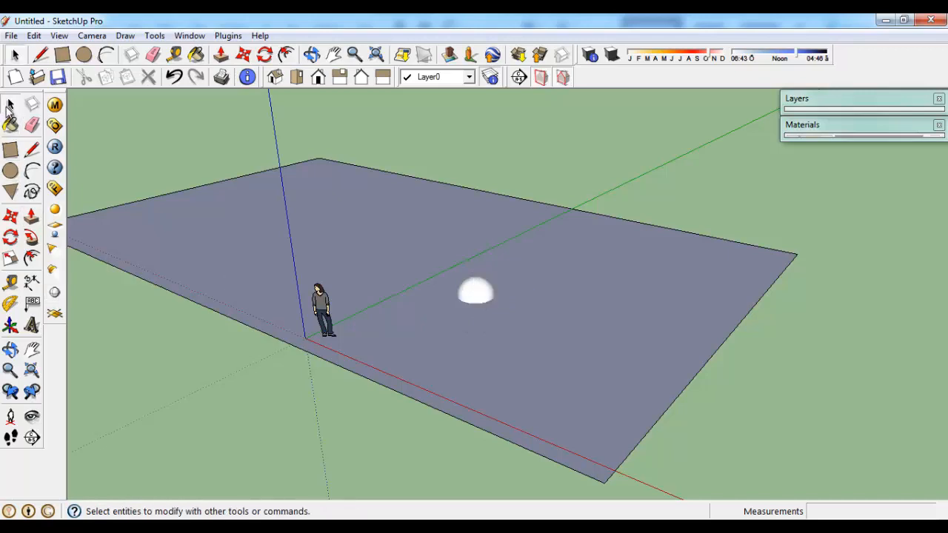
# Move the sphere up so that it sits fully above the ground face
pyautogui.click(481, 299)
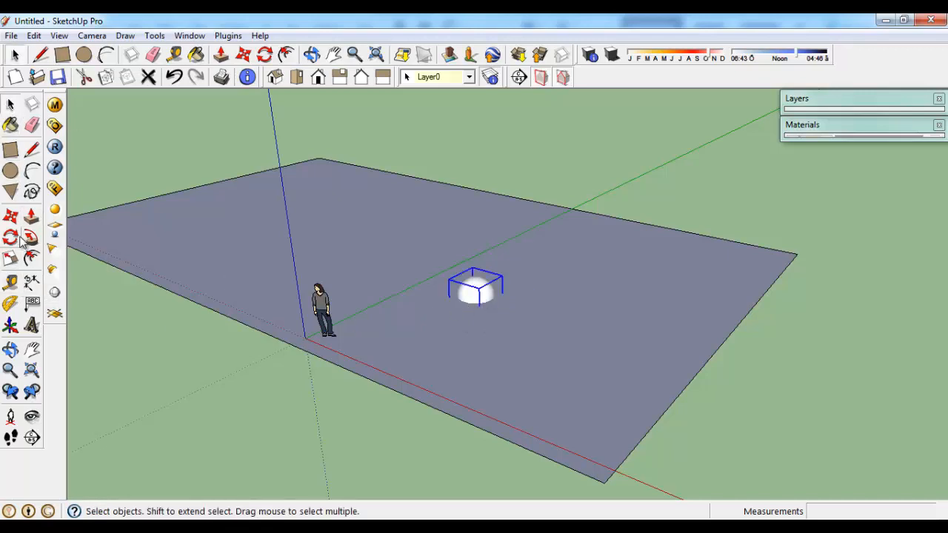
pyautogui.click(10, 216)
pyautogui.click(470, 312)
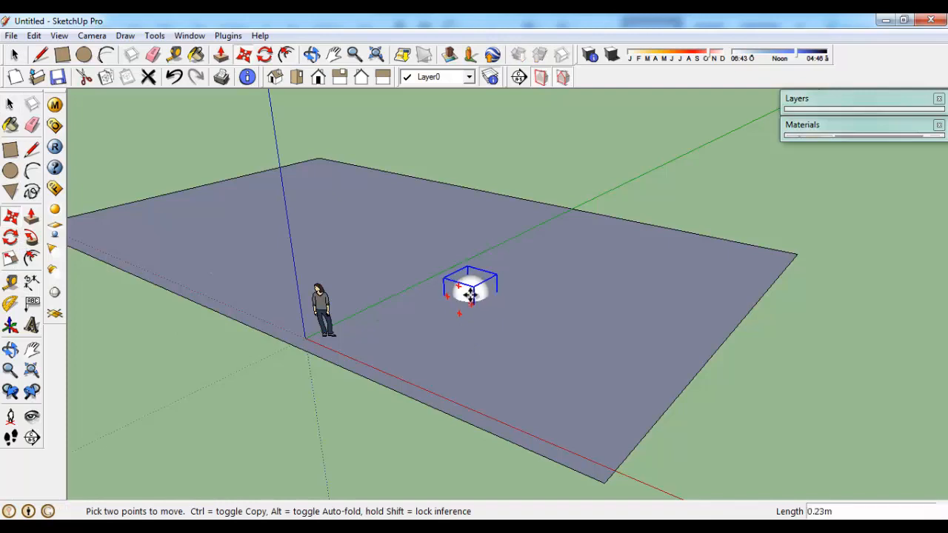
pyautogui.click(483, 293)
pyautogui.press('q')
pyautogui.scroll(6, 491, 262)
pyautogui.scroll(-3, 481, 292)
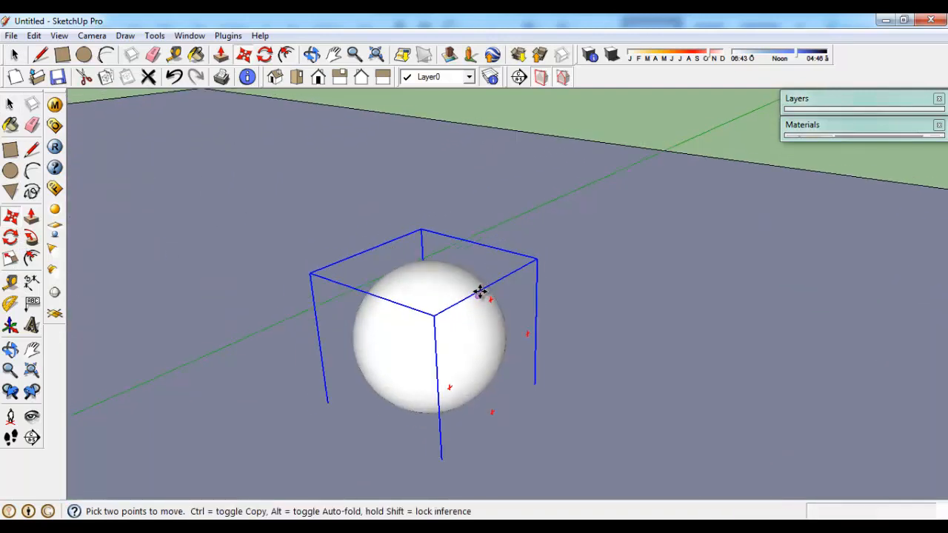
# Paint the ground face with the Vegetation_Grass1 material
pyautogui.click(814, 126)
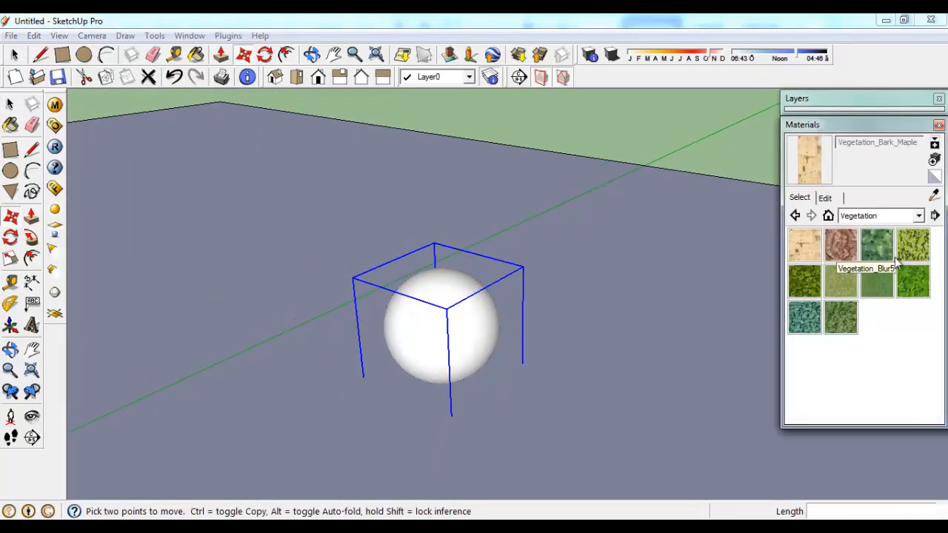
pyautogui.click(835, 280)
pyautogui.click(694, 286)
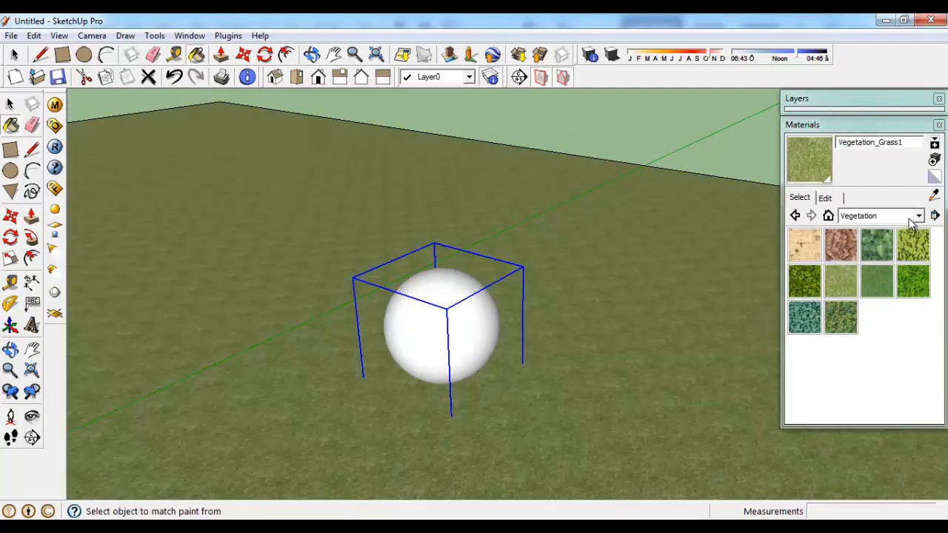
# Paint the sphere with Color_002 from the Colors material collection
pyautogui.click(895, 217)
pyautogui.scroll(1, 893, 230)
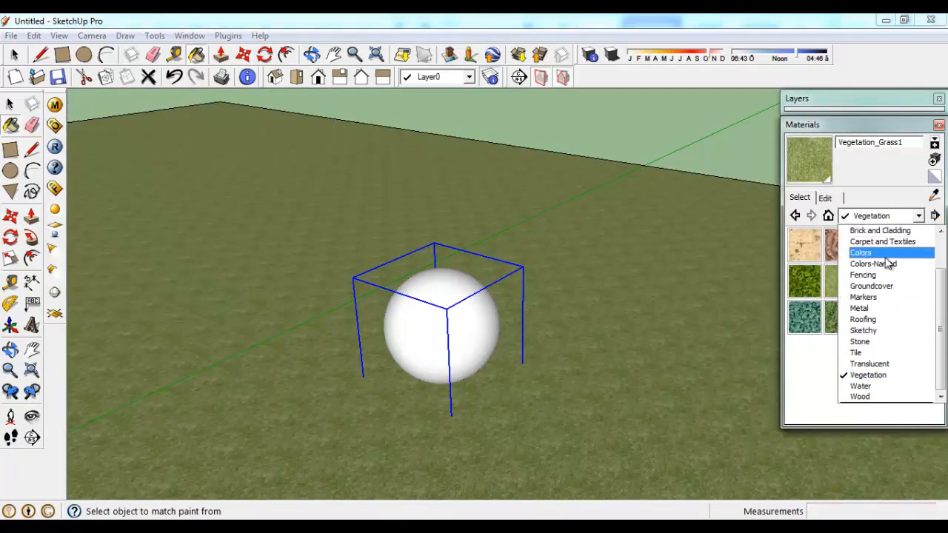
pyautogui.click(882, 254)
pyautogui.click(877, 245)
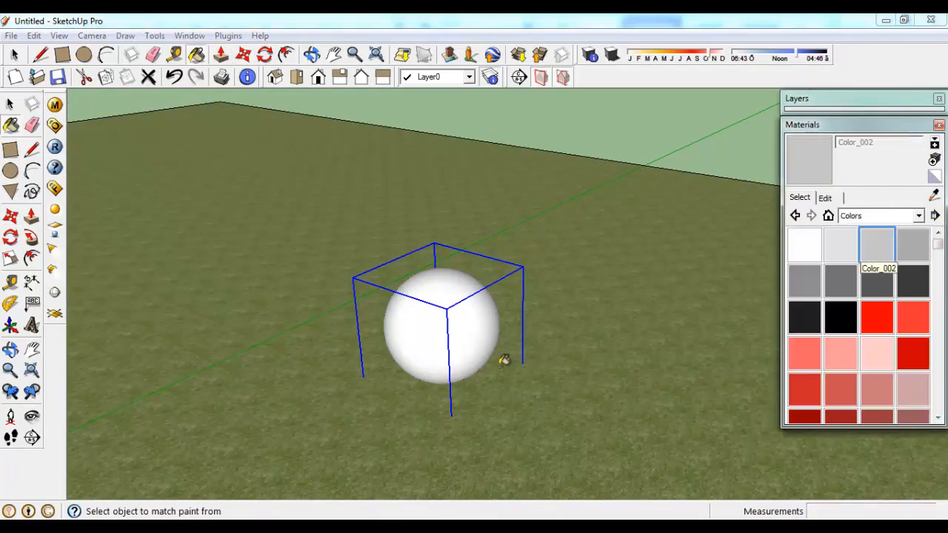
pyautogui.click(418, 345)
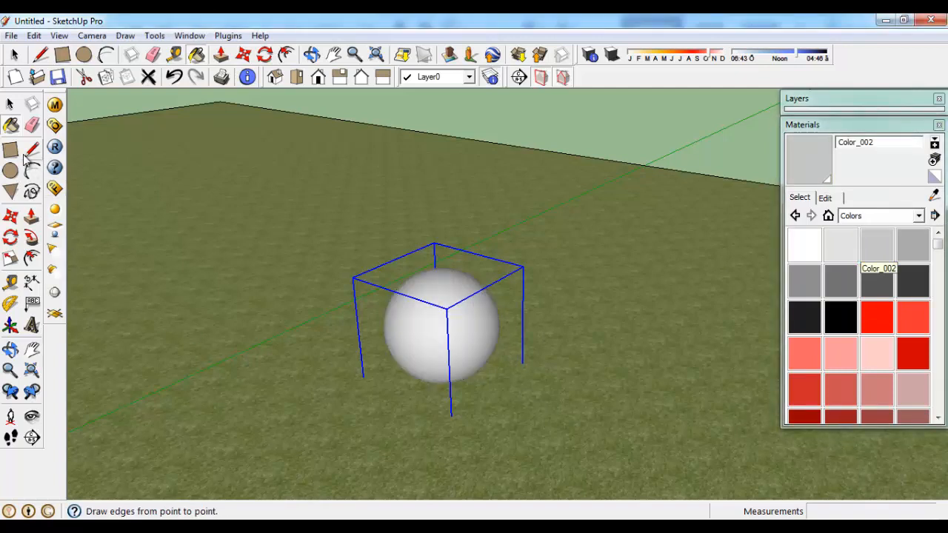
# Add a Refraction layer to Color_002 in the V-Ray Material Editor and render its preview
pyautogui.click(54, 105)
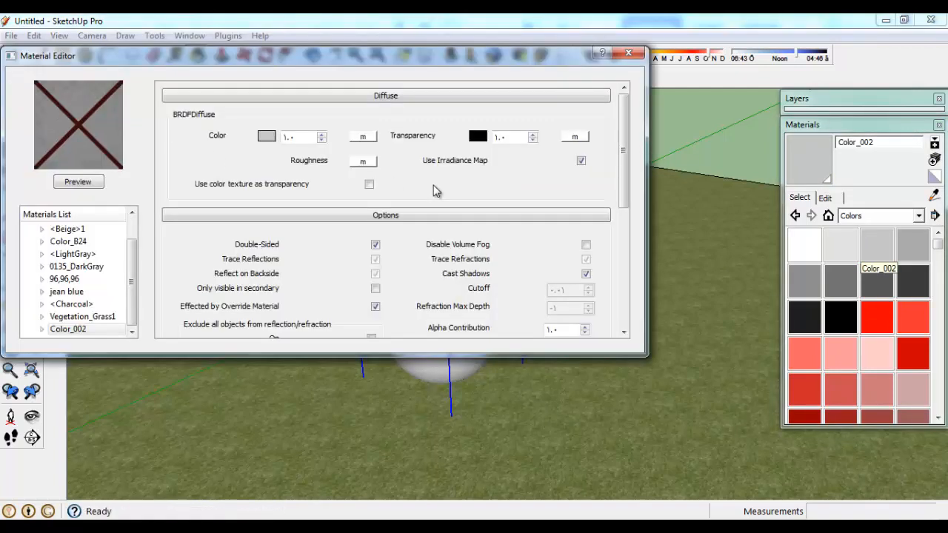
pyautogui.click(41, 329)
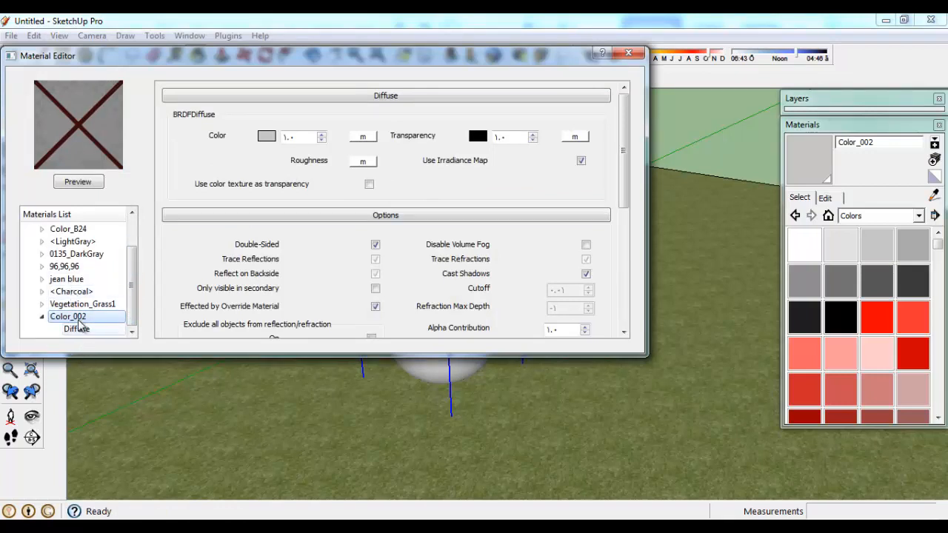
pyautogui.click(80, 184)
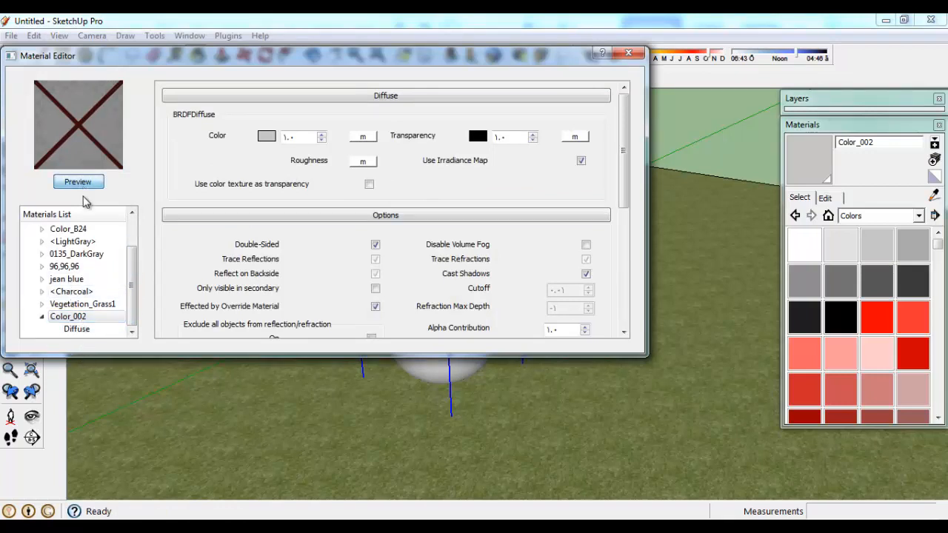
pyautogui.rightClick(83, 319)
pyautogui.moveTo(148, 326)
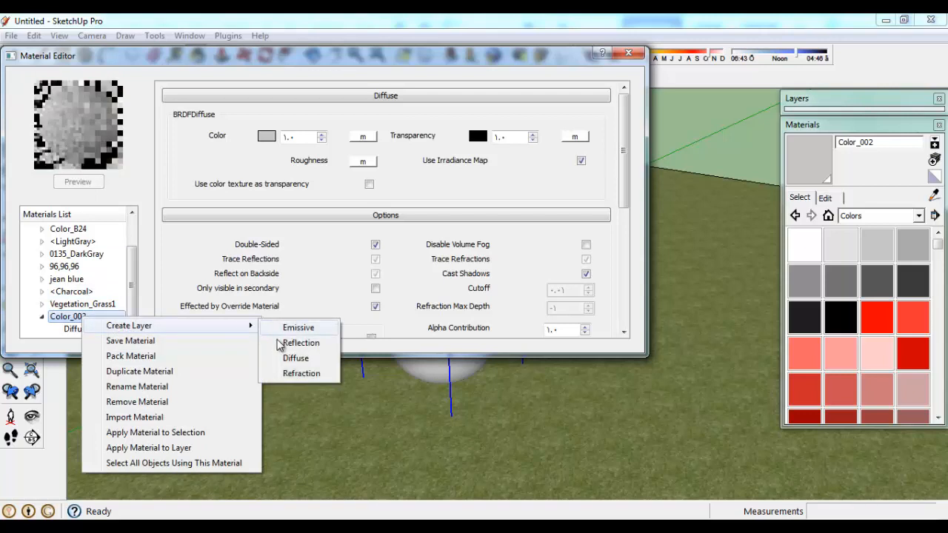
pyautogui.click(300, 374)
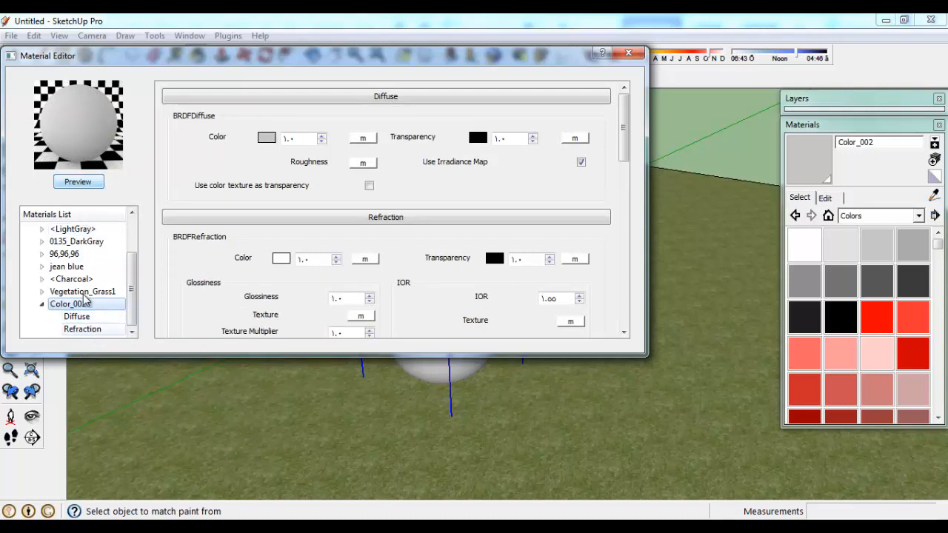
pyautogui.click(79, 185)
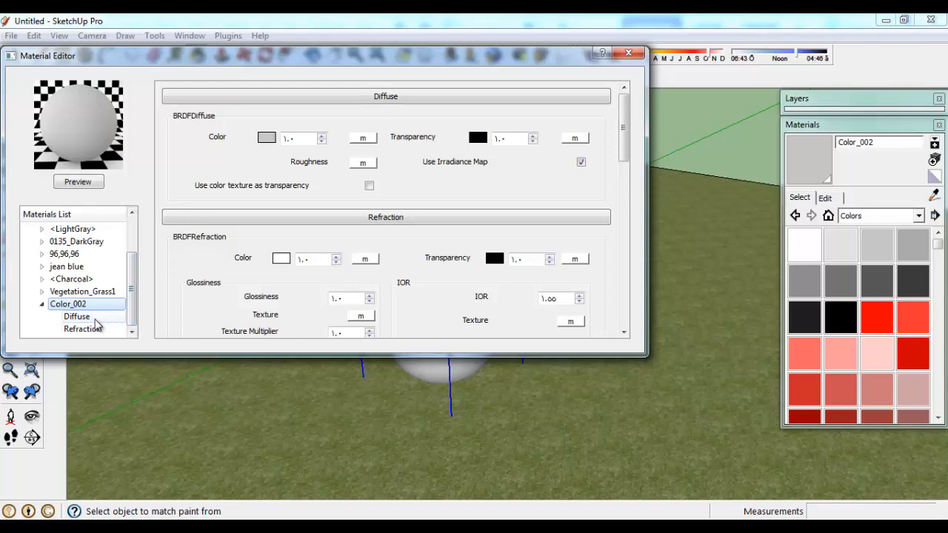
# Set the diffuse transparency colour of Color_002 to light grey with value 202 and update the material preview
pyautogui.click(477, 138)
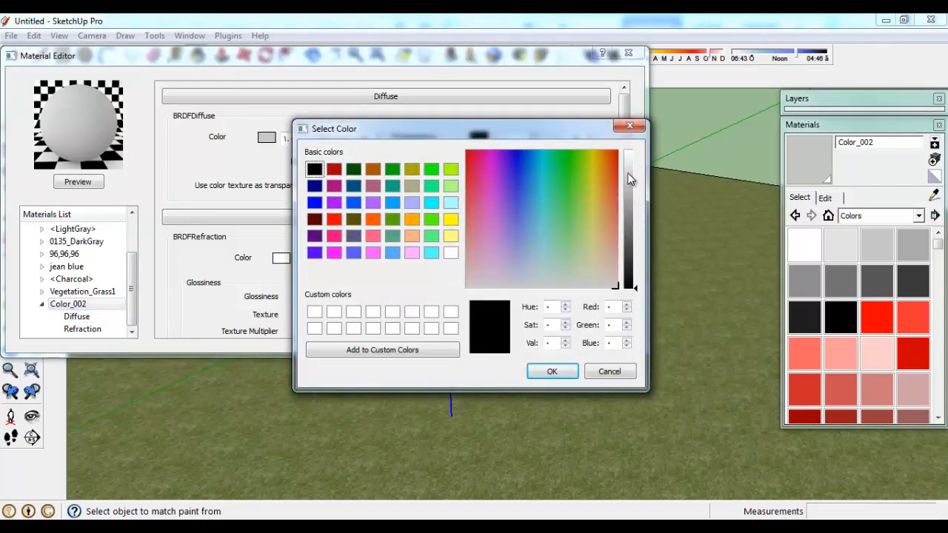
pyautogui.moveTo(629, 178); pyautogui.dragTo(630, 180)
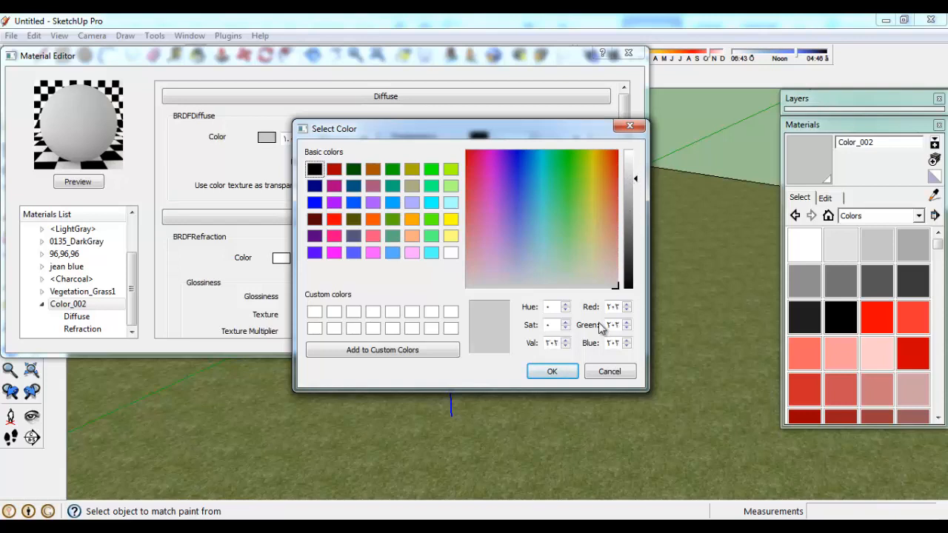
pyautogui.click(552, 370)
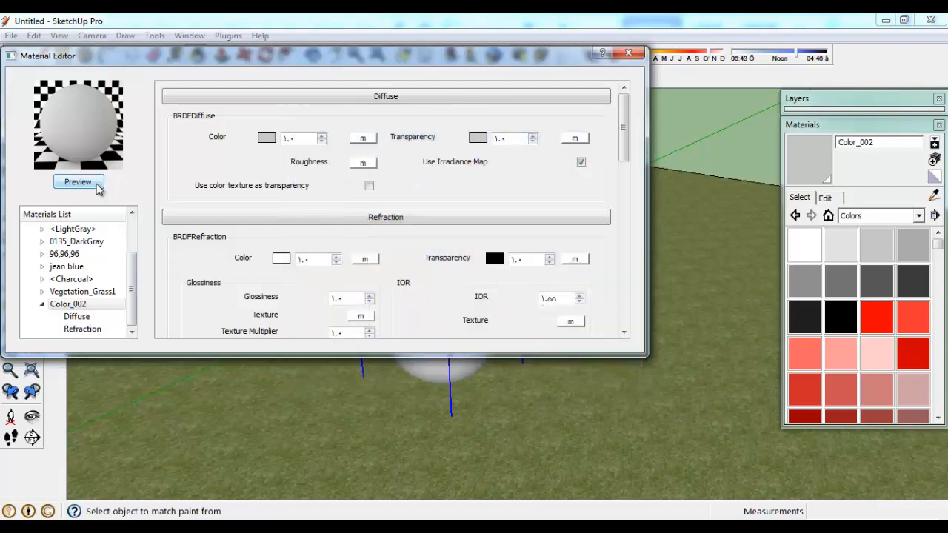
pyautogui.click(78, 182)
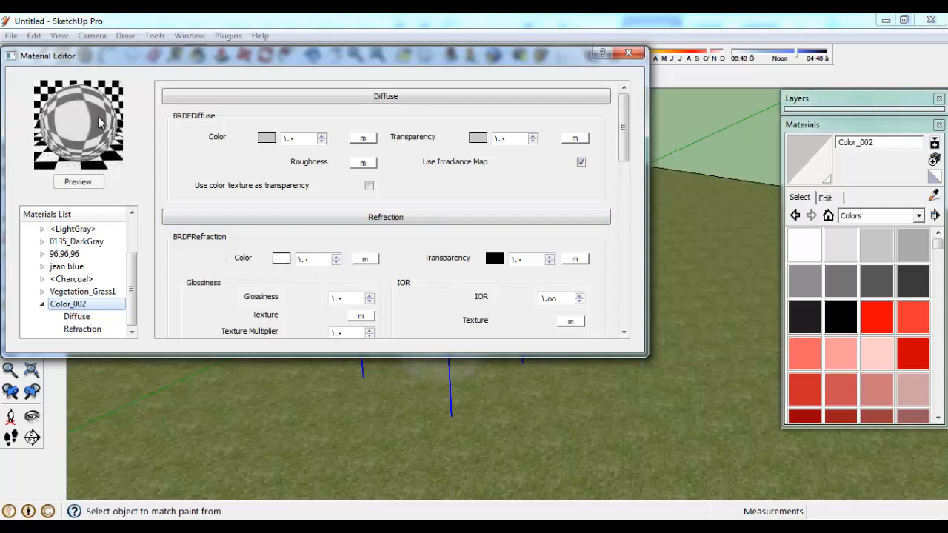
# Set the refraction transparency colour to mid grey with value 141 and update the material preview
pyautogui.click(494, 258)
pyautogui.click(629, 212)
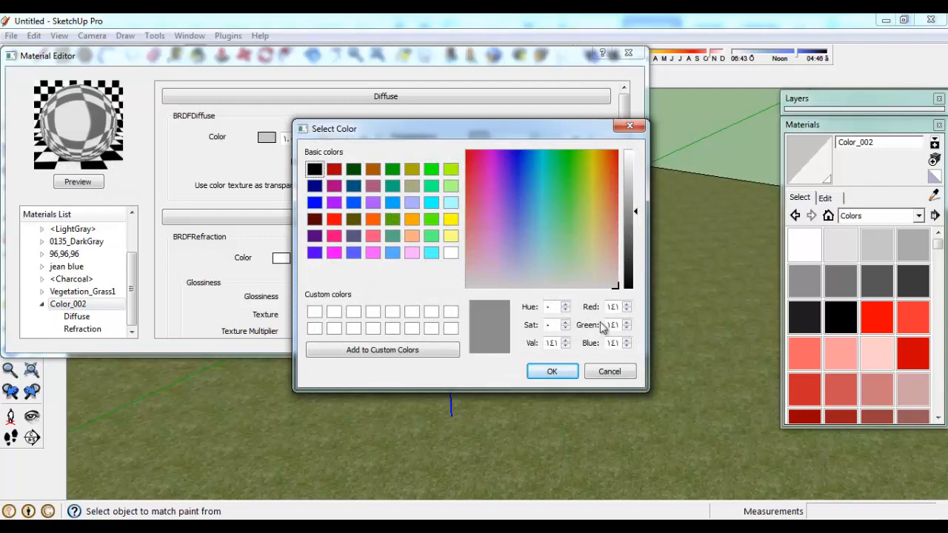
pyautogui.click(553, 372)
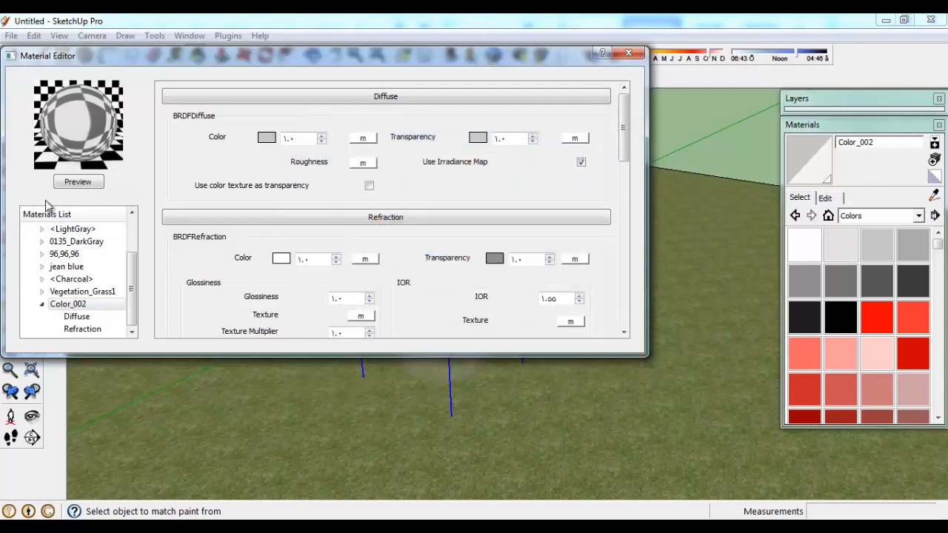
pyautogui.click(74, 182)
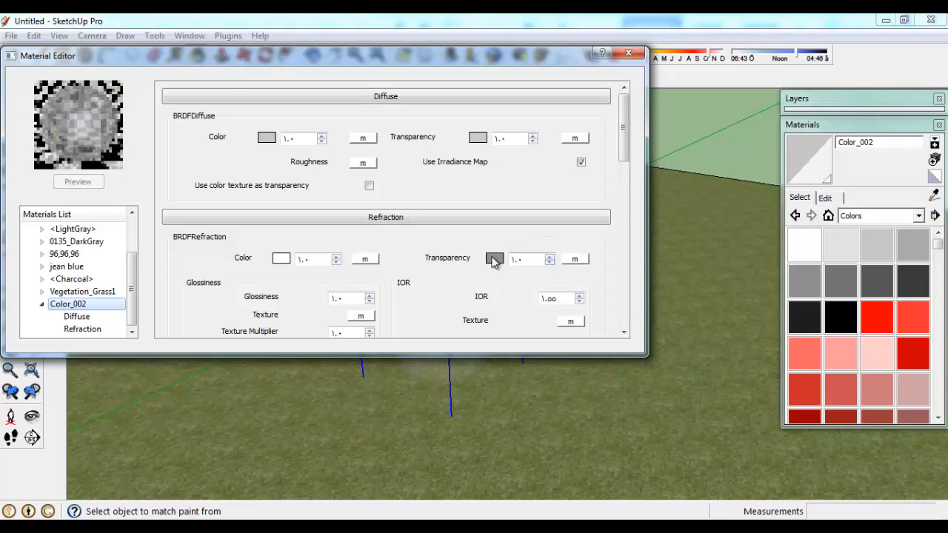
# Set the refraction transparency colour to near black with value 4 and update the material preview
pyautogui.click(494, 259)
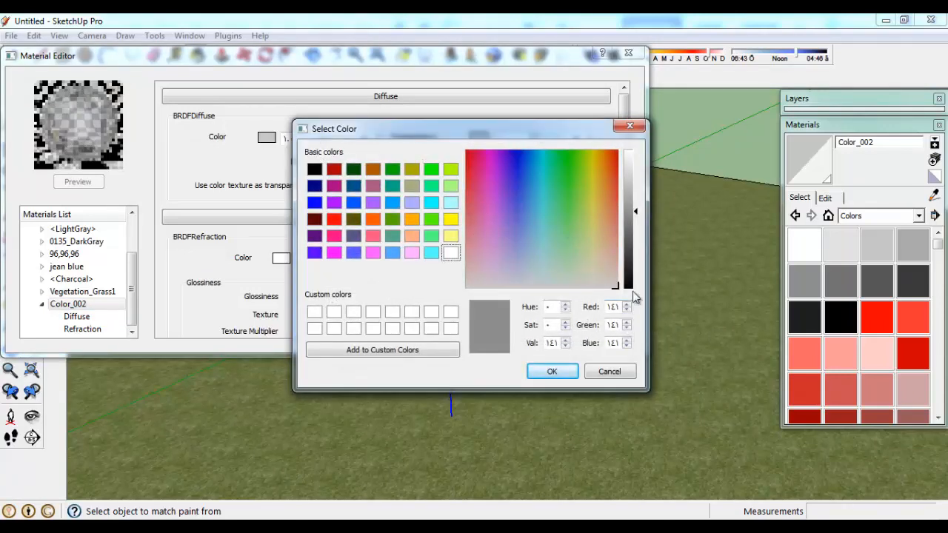
pyautogui.click(632, 294)
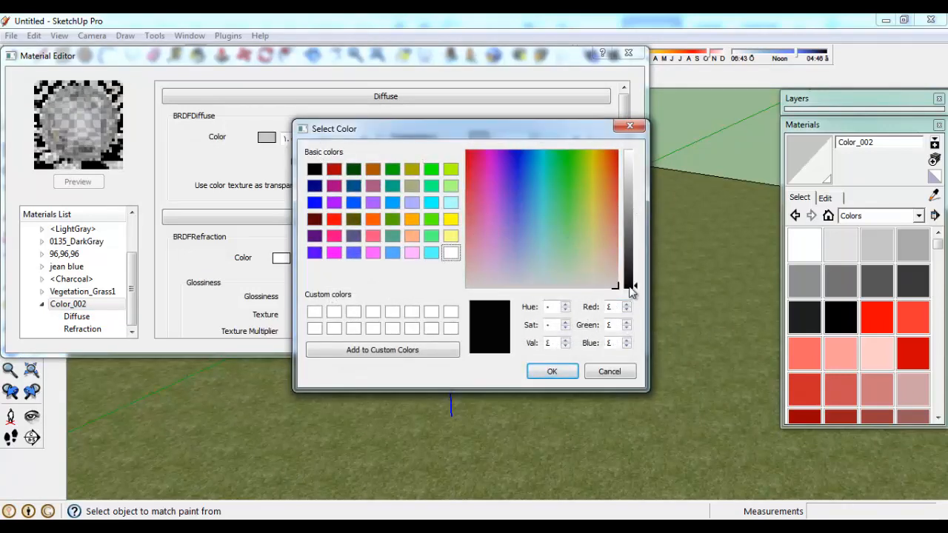
pyautogui.click(552, 372)
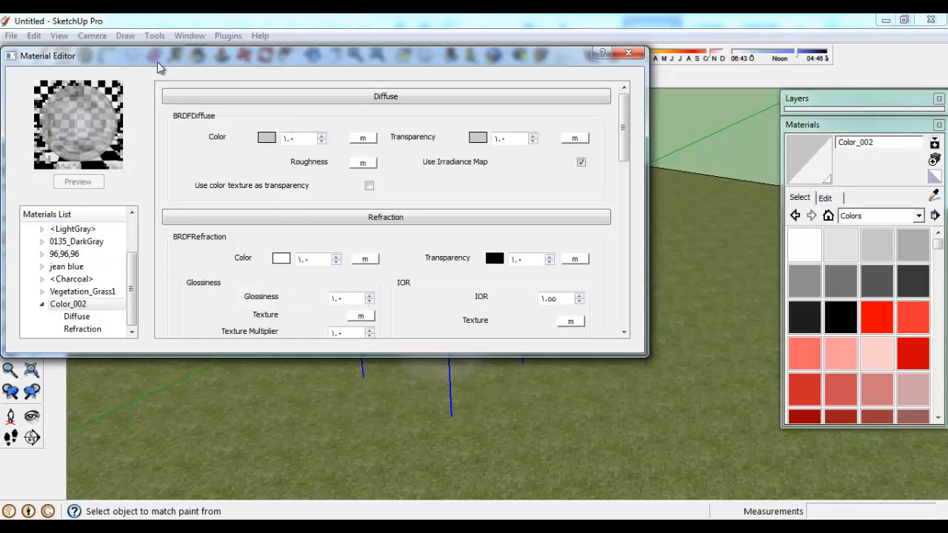
pyautogui.moveTo(178, 59); pyautogui.dragTo(276, 63)
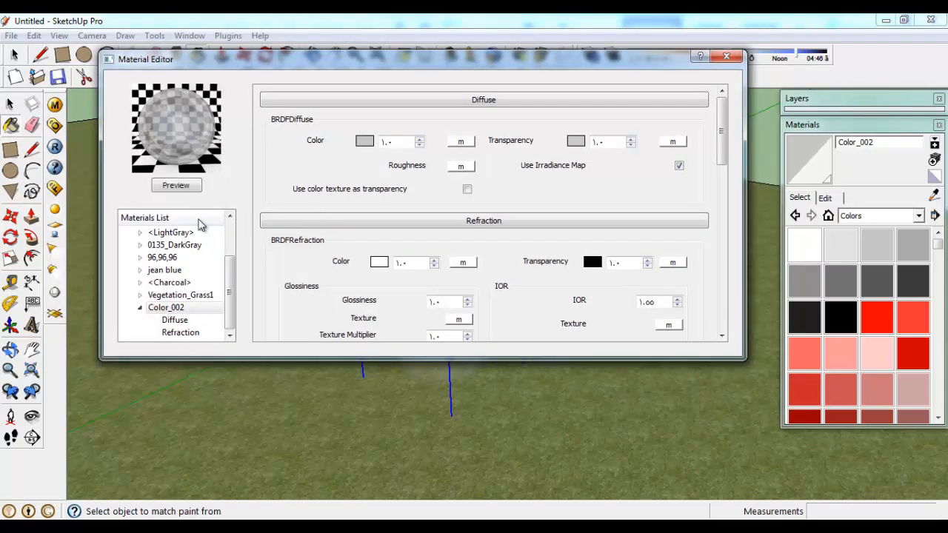
pyautogui.click(183, 189)
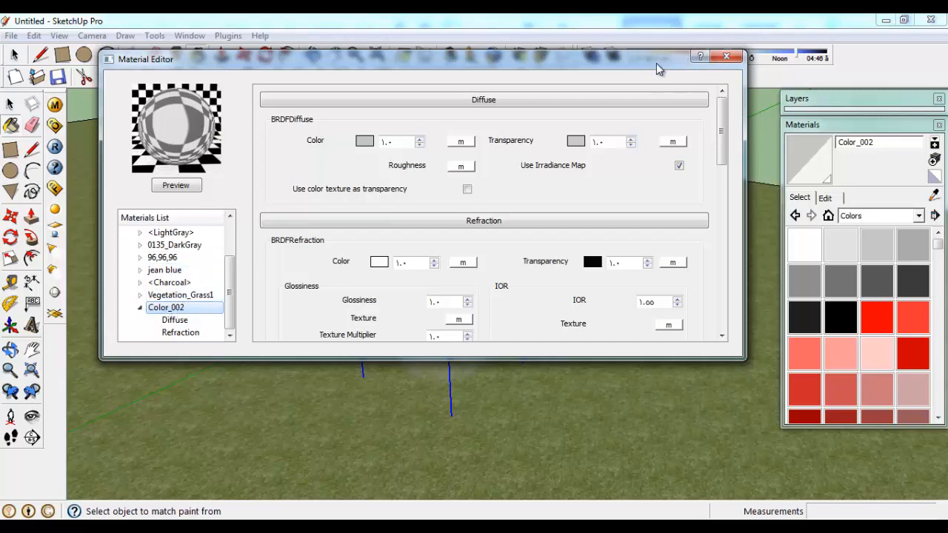
# Move the Material Editor clear of the sphere and inspect the transparent sphere up close
pyautogui.moveTo(659, 69); pyautogui.dragTo(607, 401)
pyautogui.press('o')
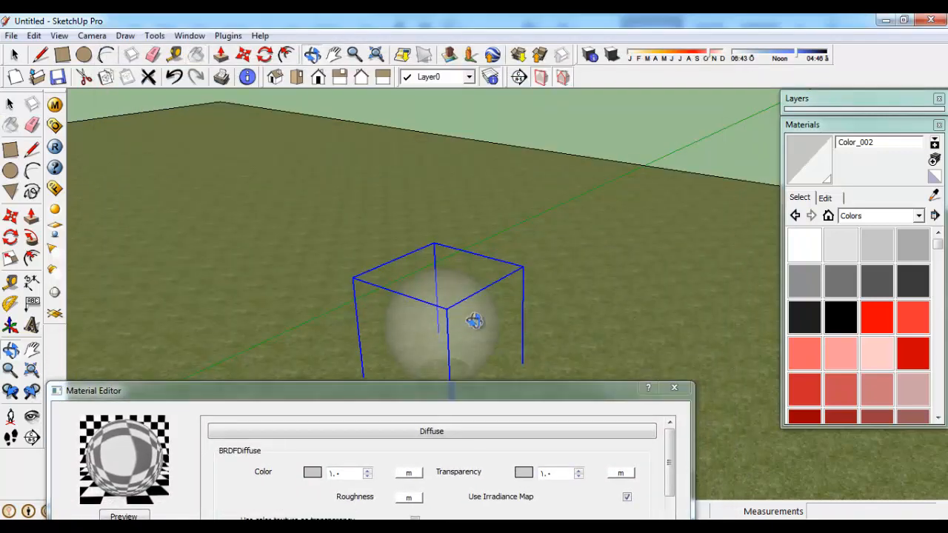
pyautogui.moveTo(474, 321); pyautogui.dragTo(467, 299, button='middle')
pyautogui.scroll(2, 459, 356)
pyautogui.keyDown('shift'); pyautogui.moveTo(459, 355); pyautogui.dragTo(464, 297, button='middle'); pyautogui.keyUp('shift')
pyautogui.scroll(2, 463, 300)
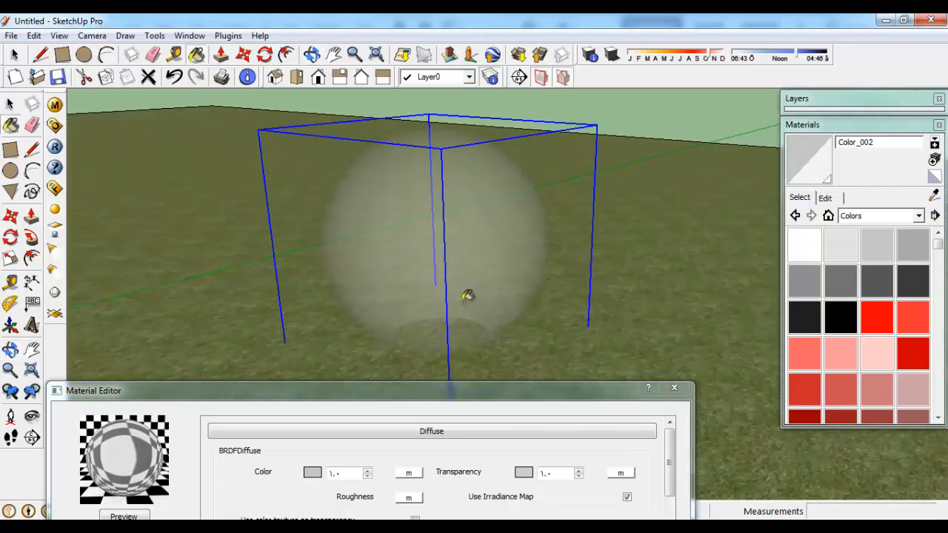
pyautogui.scroll(-1, 478, 265)
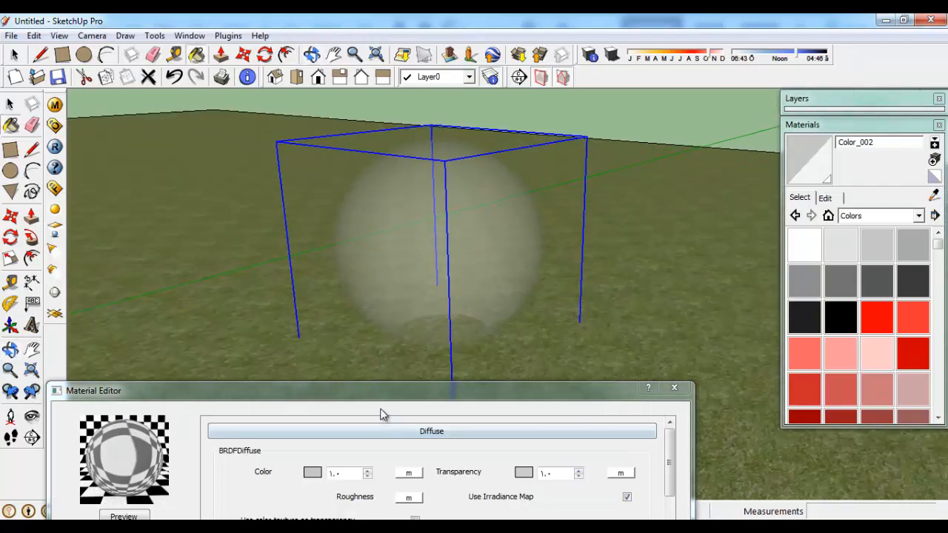
# Bring the Material Editor back into full view, render the sphere region to check the transparent material, and close the frame buffer
pyautogui.moveTo(381, 398); pyautogui.dragTo(481, 191)
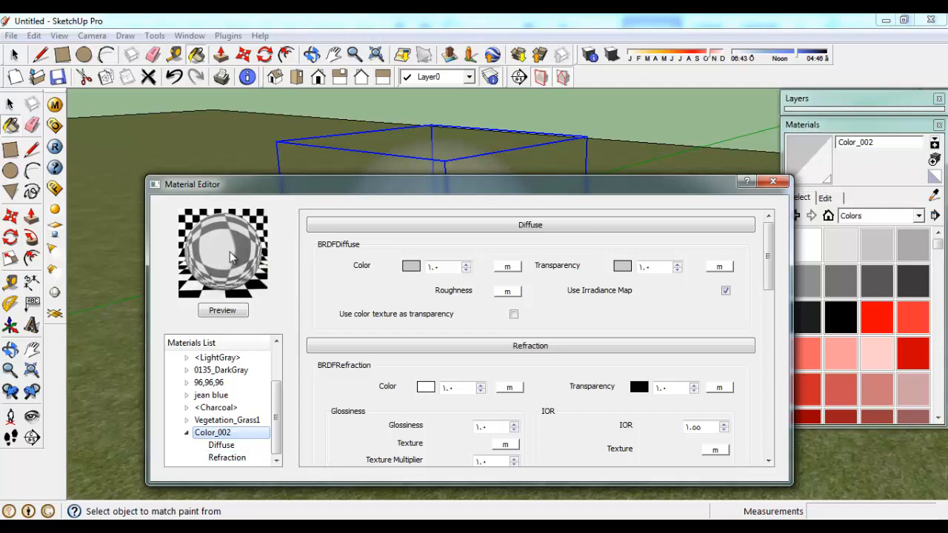
pyautogui.moveTo(500, 189); pyautogui.dragTo(415, 260)
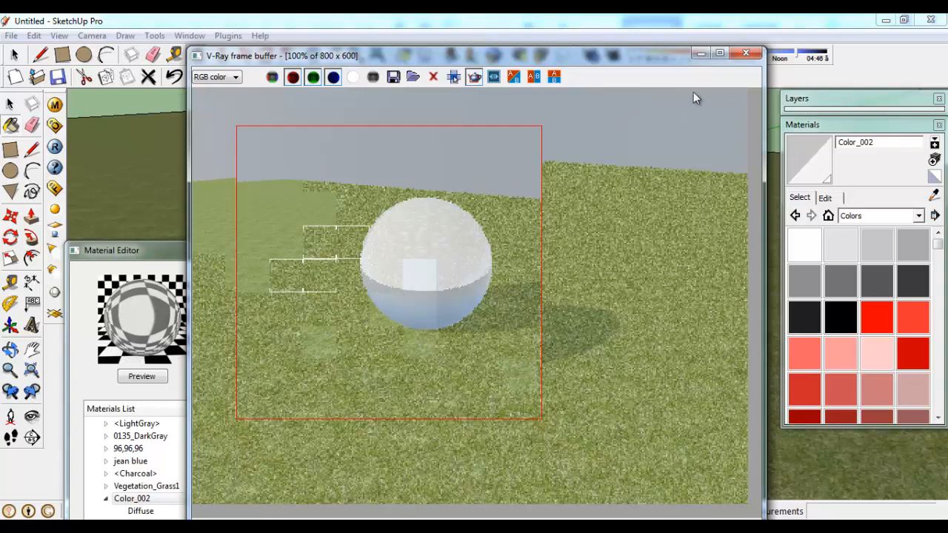
pyautogui.click(746, 53)
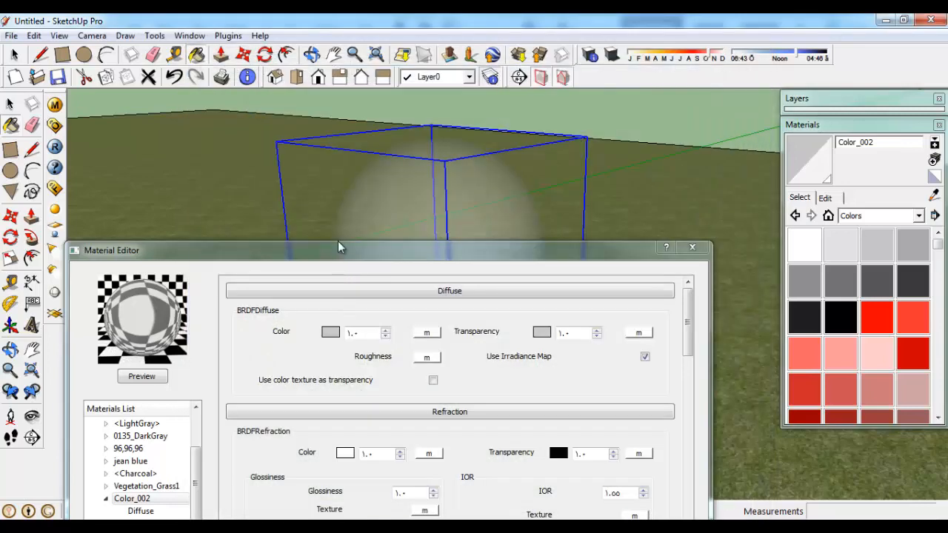
# Add a Reflection layer to the Color_002 material and update the material preview
pyautogui.moveTo(338, 247); pyautogui.dragTo(378, 156)
pyautogui.click(176, 408)
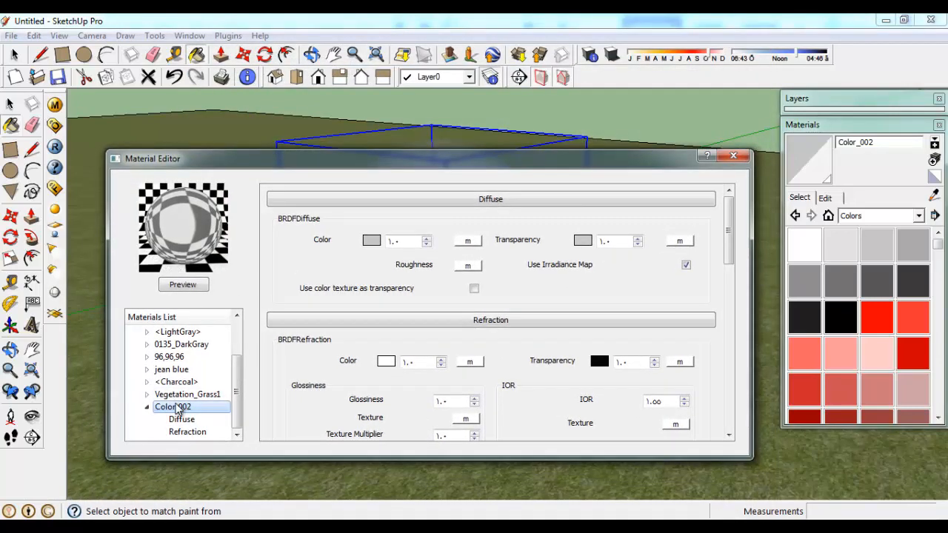
pyautogui.rightClick(176, 409)
pyautogui.moveTo(250, 257)
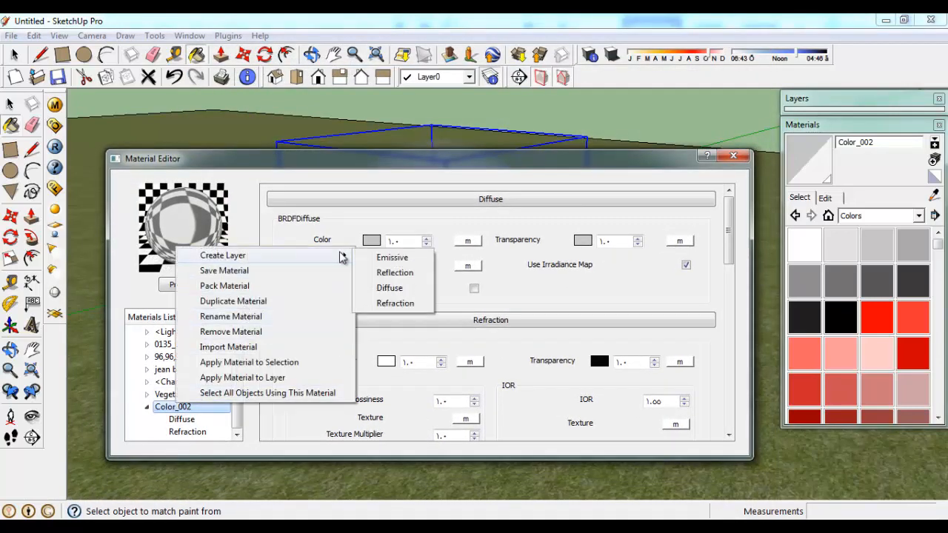
pyautogui.click(395, 272)
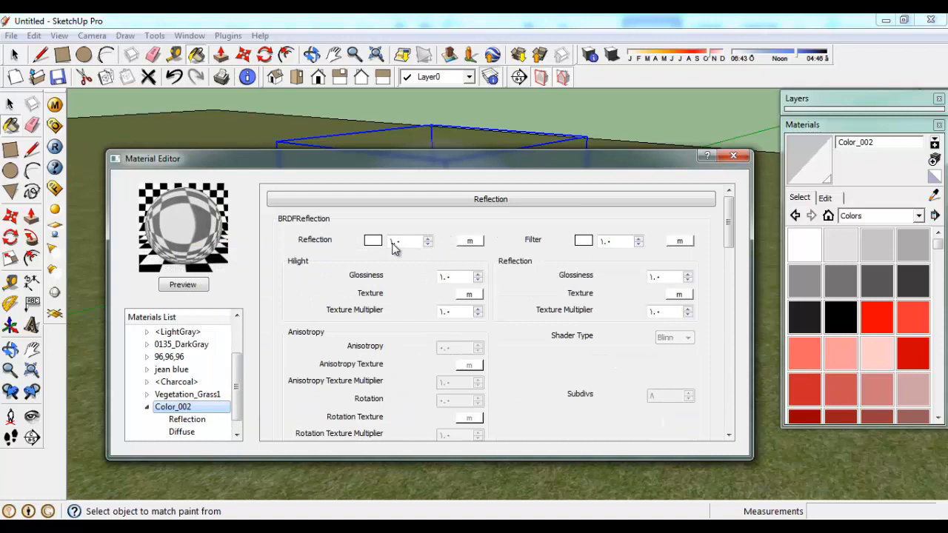
pyautogui.click(185, 285)
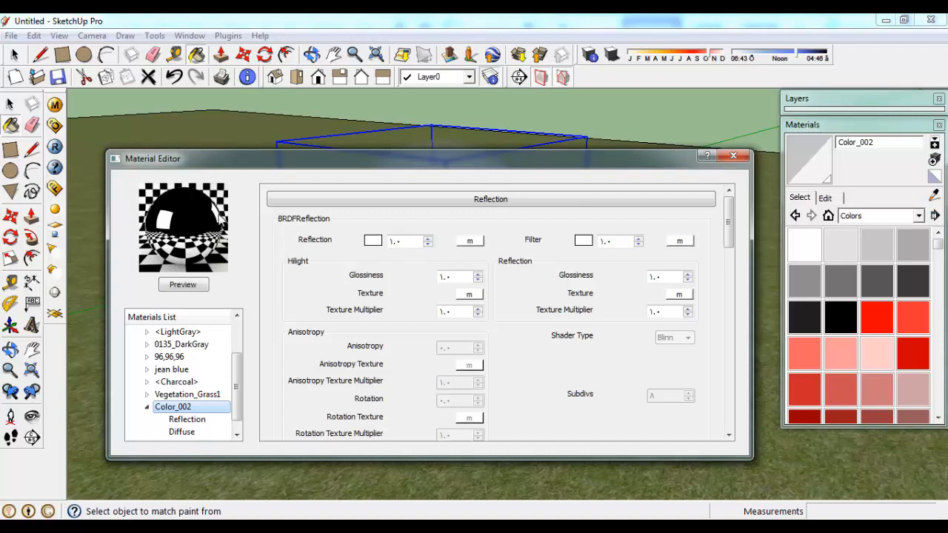
# Assign a TexFresnel map to the reflection colour of Color_002 and update the material preview
pyautogui.scroll(-1, 235, 396)
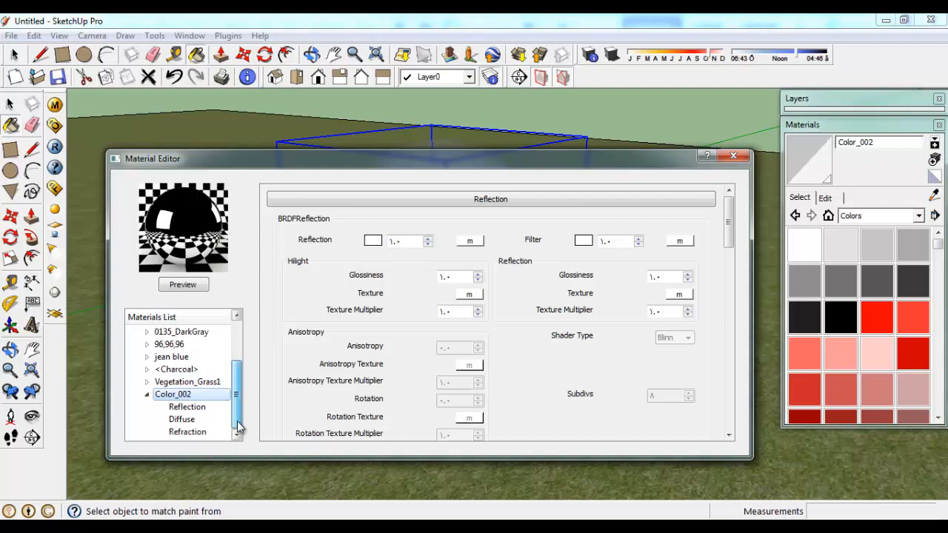
pyautogui.click(469, 241)
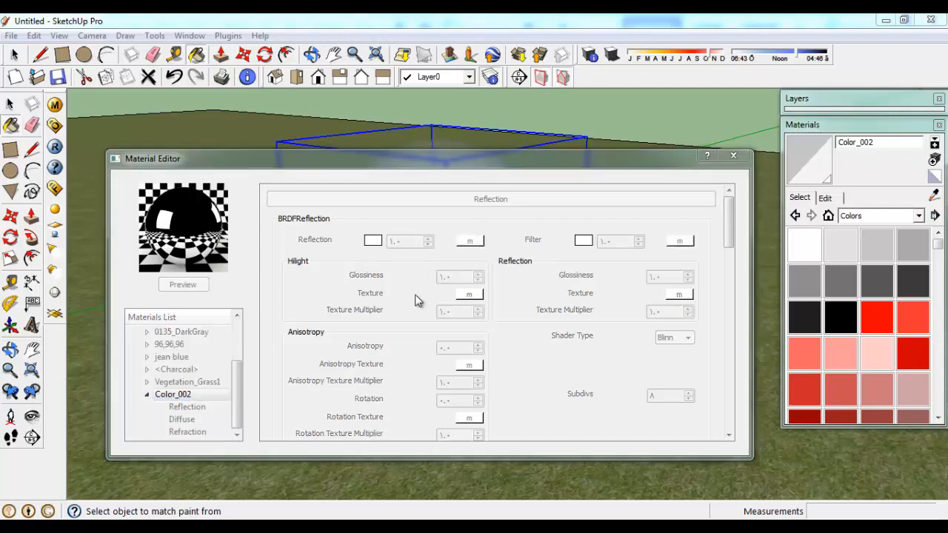
pyautogui.click(251, 284)
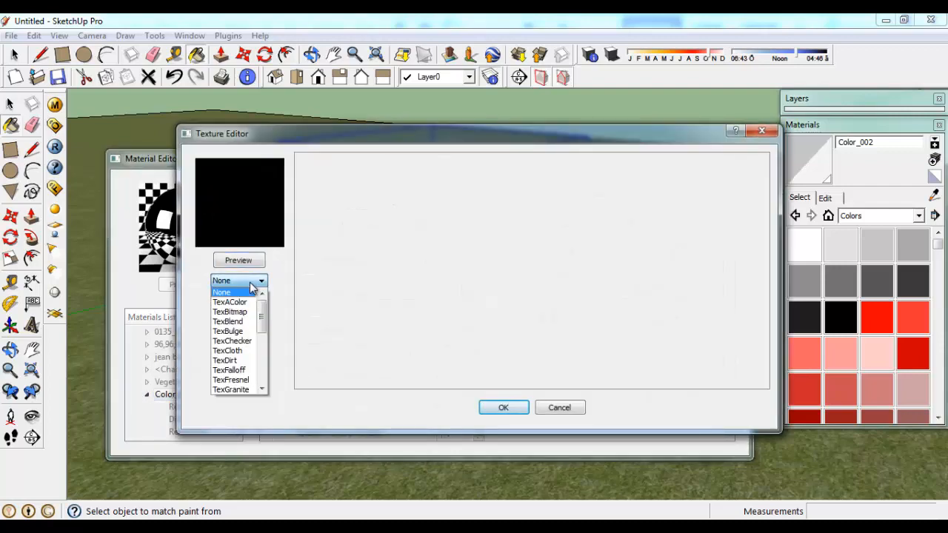
pyautogui.click(244, 380)
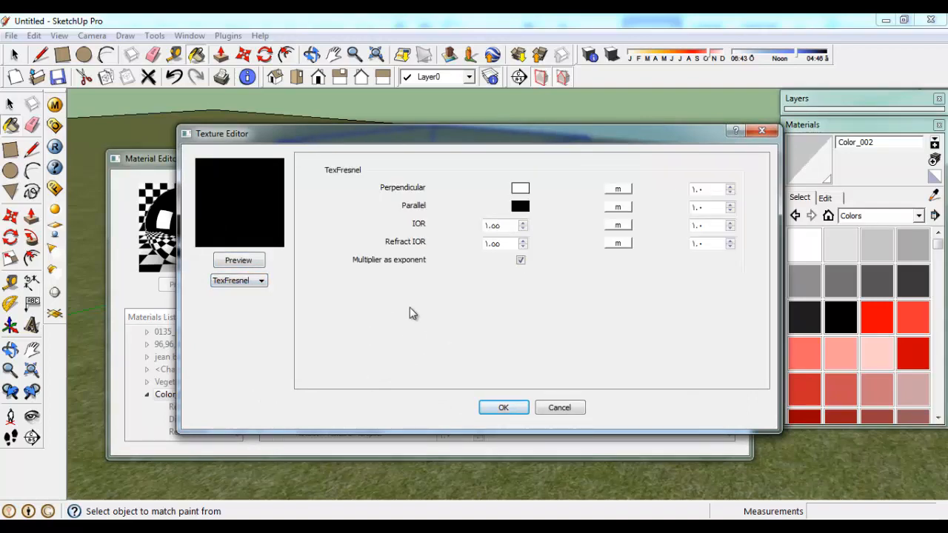
pyautogui.click(503, 409)
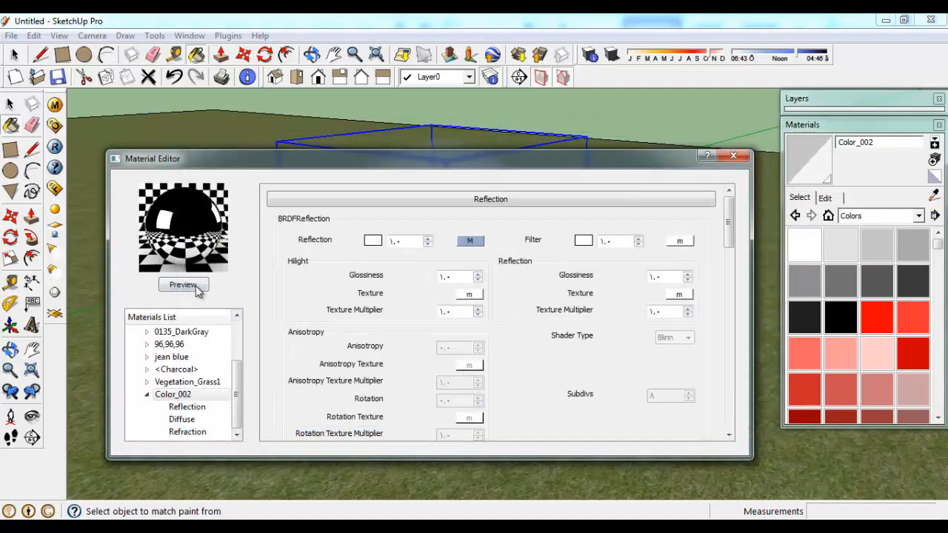
pyautogui.click(197, 288)
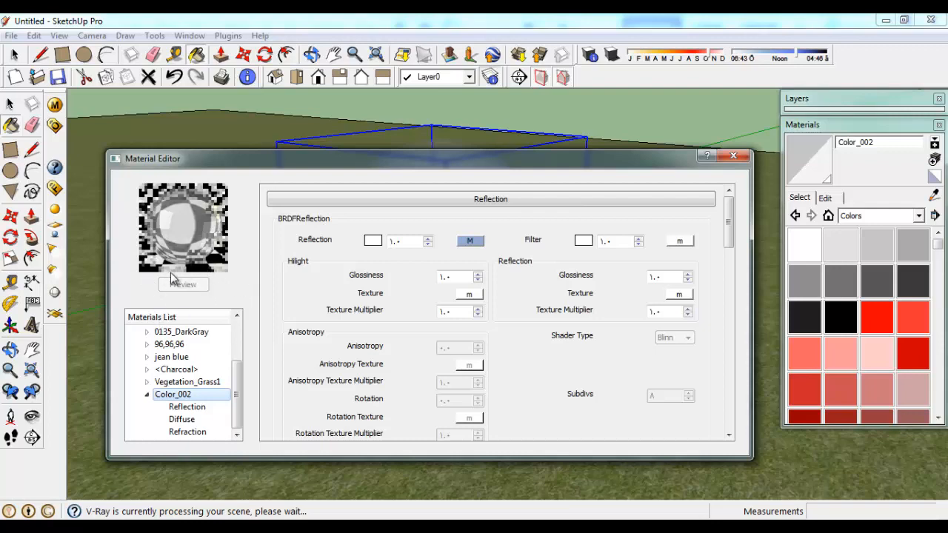
# Render the sphere region to check the Fresnel reflection and close the frame buffer
pyautogui.click(55, 147)
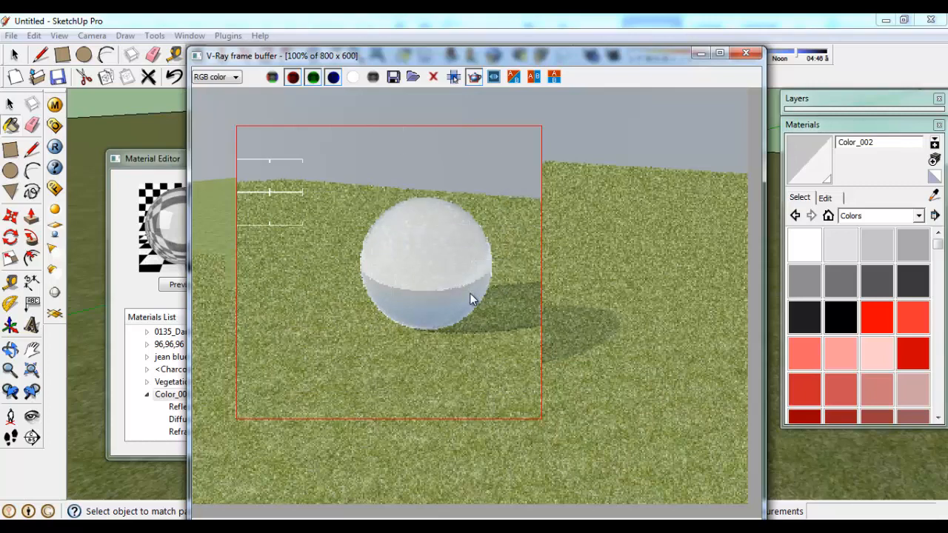
pyautogui.click(454, 76)
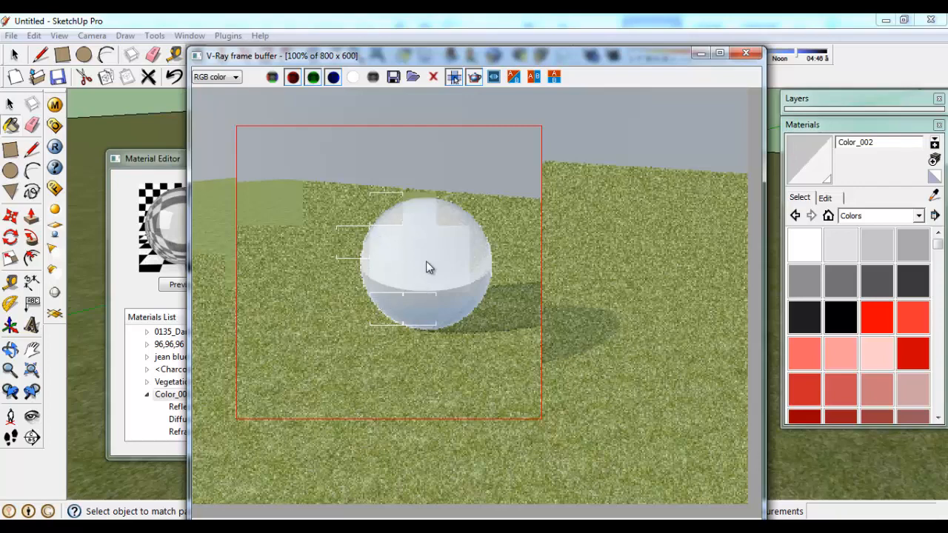
pyautogui.click(739, 57)
# Set the IOR of the reflection's TexFresnel map to 5
pyautogui.click(482, 242)
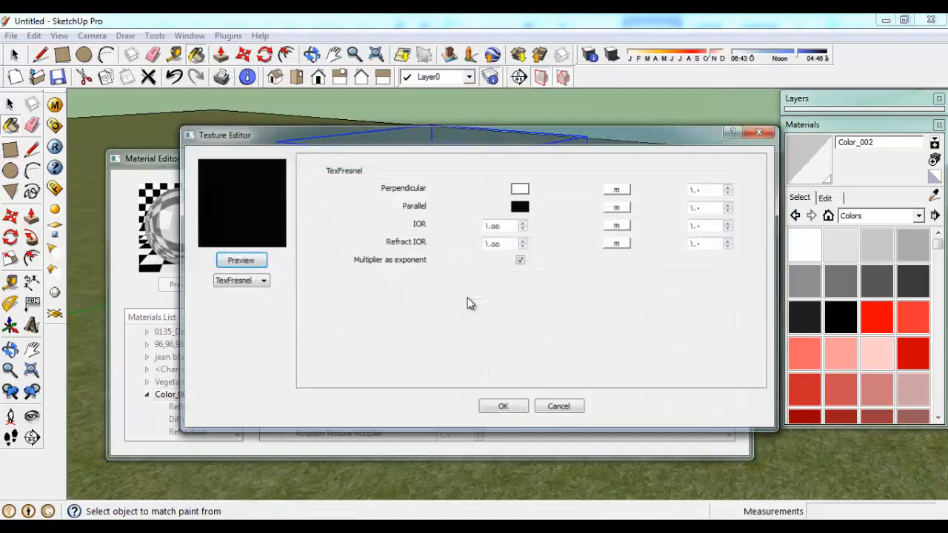
pyautogui.moveTo(503, 227); pyautogui.dragTo(448, 229)
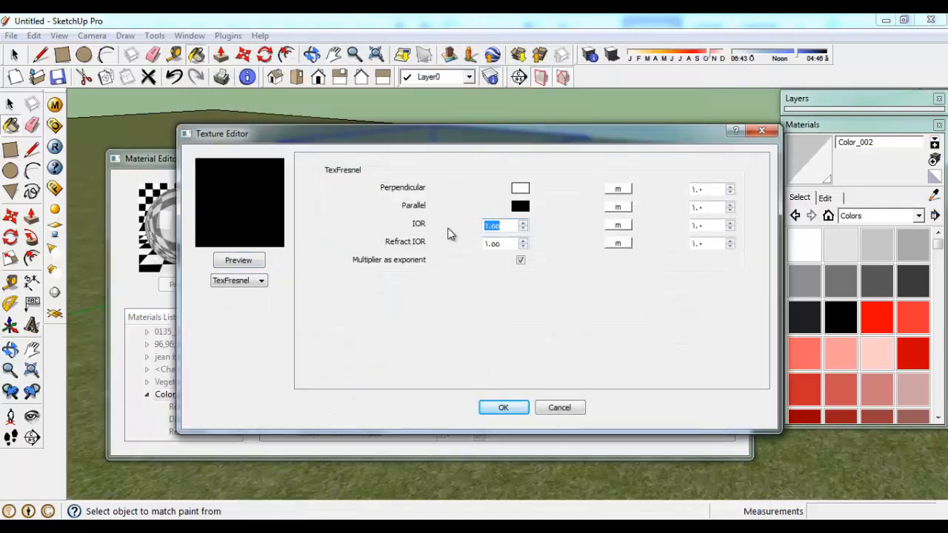
pyautogui.write('5')
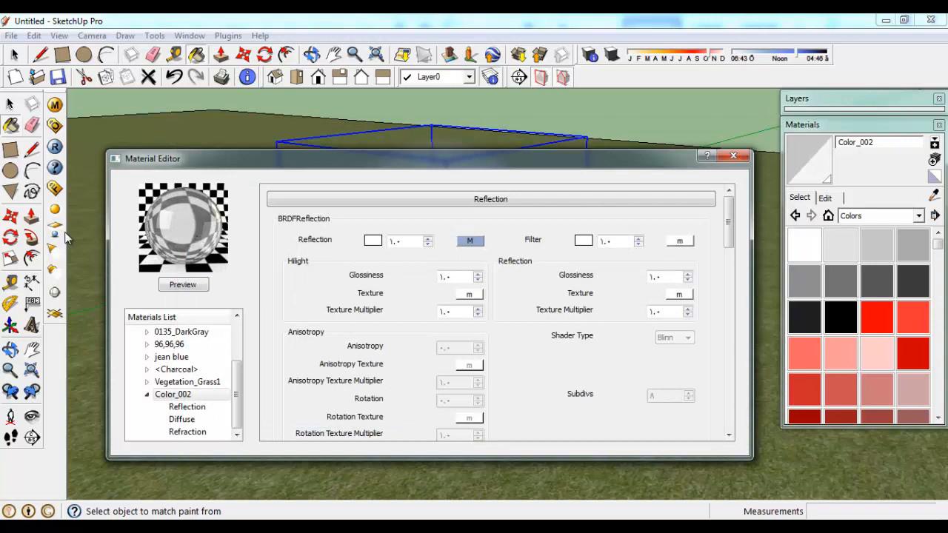
# Draw a tighter render region around the sphere and render the material with its stronger Fresnel reflection
pyautogui.click(55, 148)
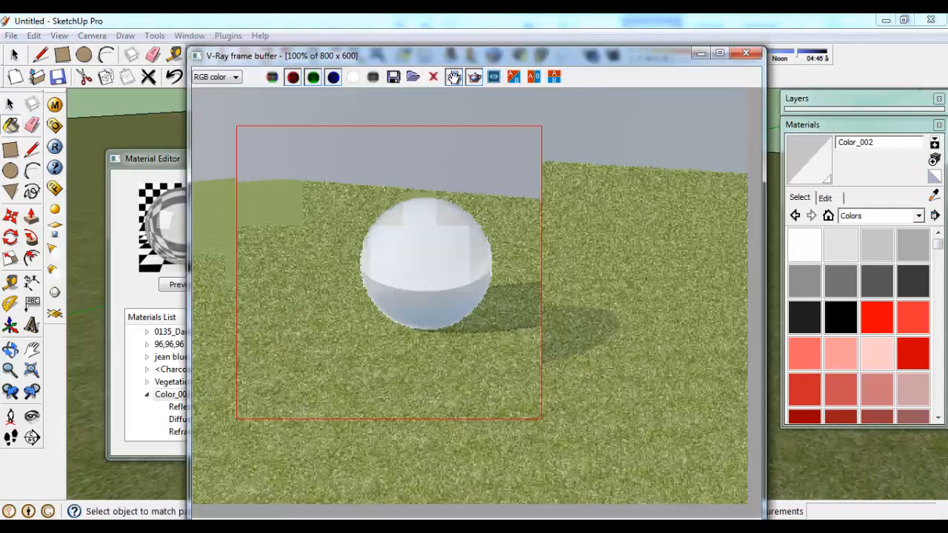
pyautogui.click(453, 78)
pyautogui.moveTo(317, 179); pyautogui.dragTo(539, 372)
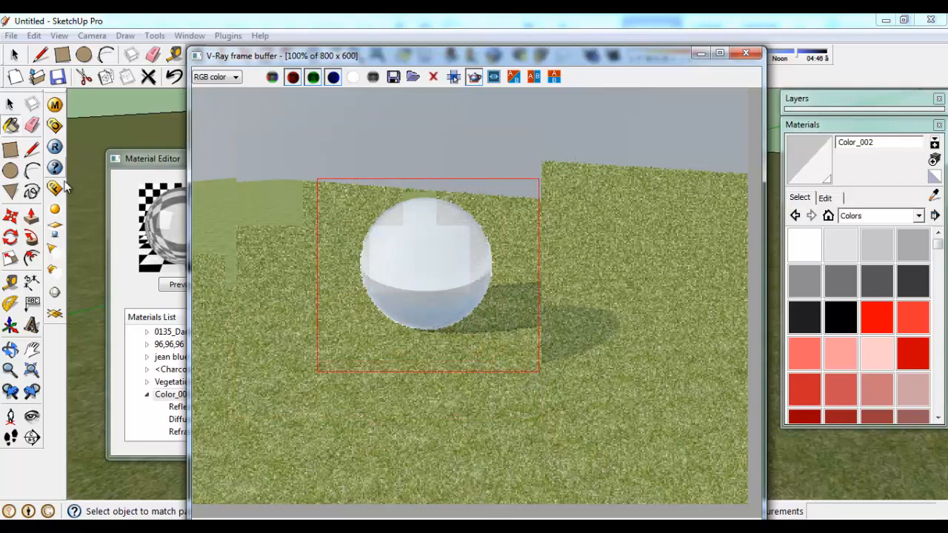
pyautogui.click(54, 147)
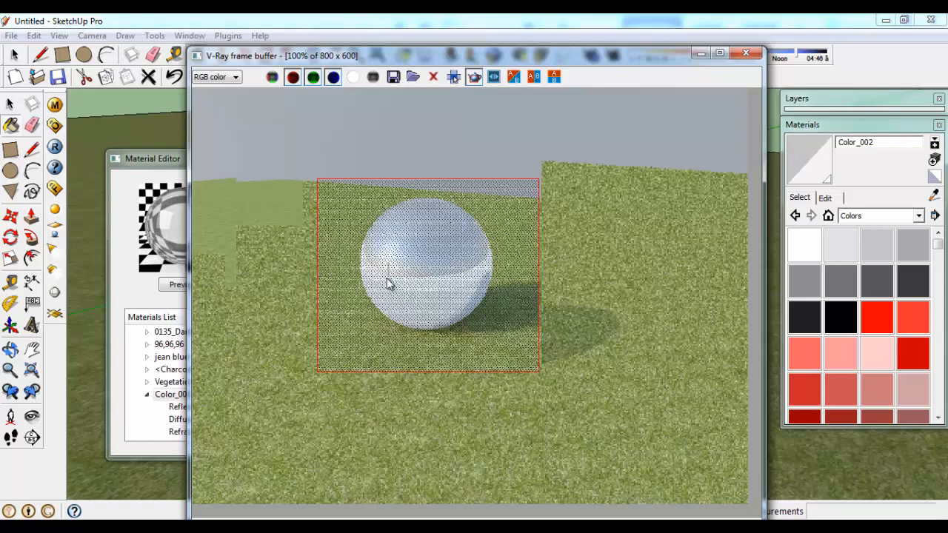
# Redraw the render region over the sphere's highlight and around the whole sphere, inspect the render, and close the frame buffer
pyautogui.moveTo(386, 255); pyautogui.dragTo(402, 285)
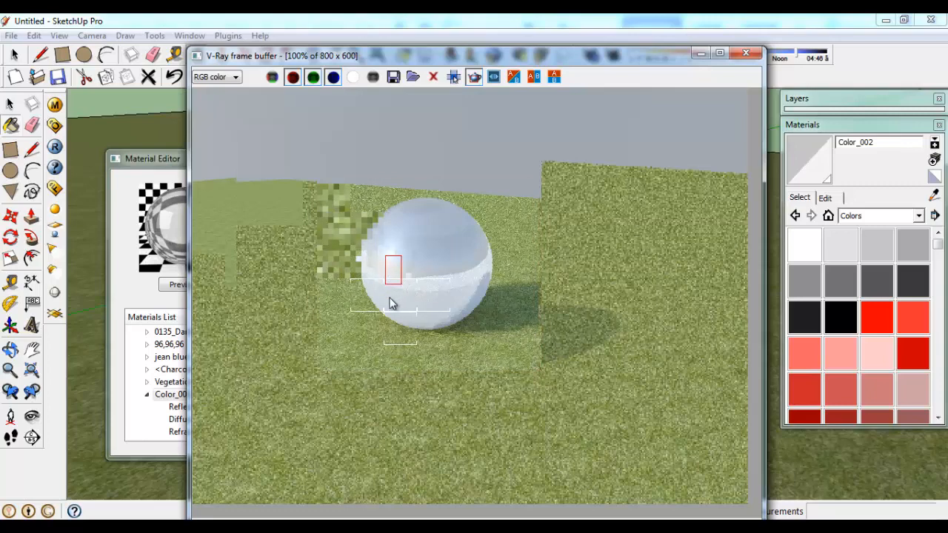
pyautogui.moveTo(370, 253); pyautogui.dragTo(414, 310)
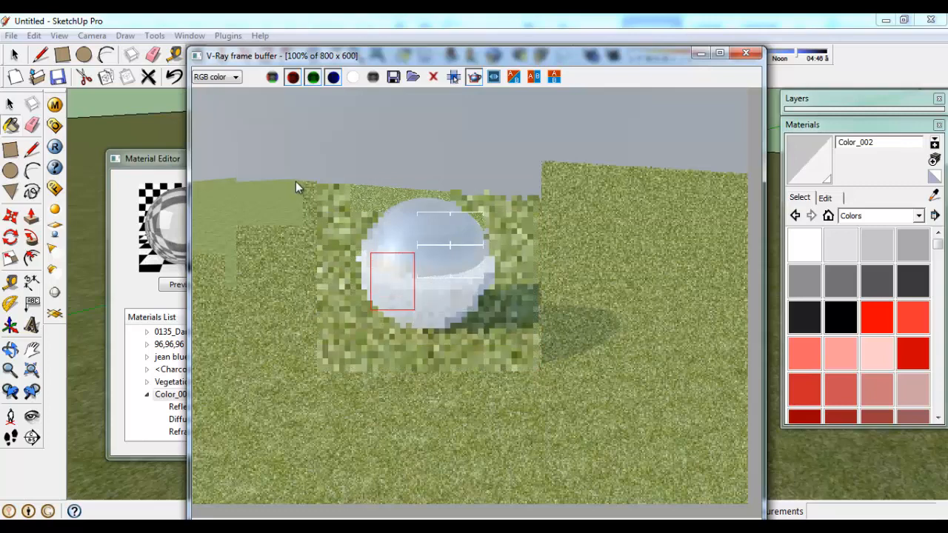
pyautogui.moveTo(296, 182); pyautogui.dragTo(511, 370)
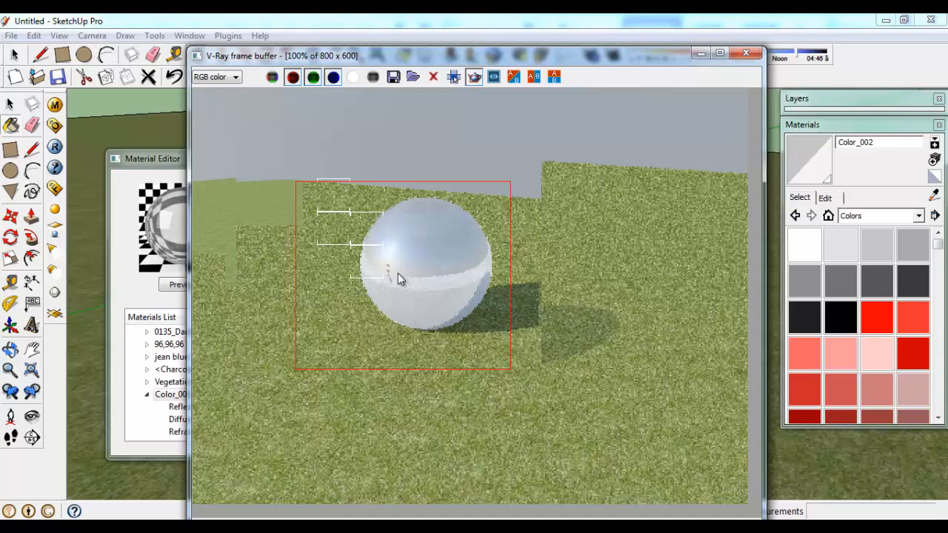
pyautogui.click(454, 76)
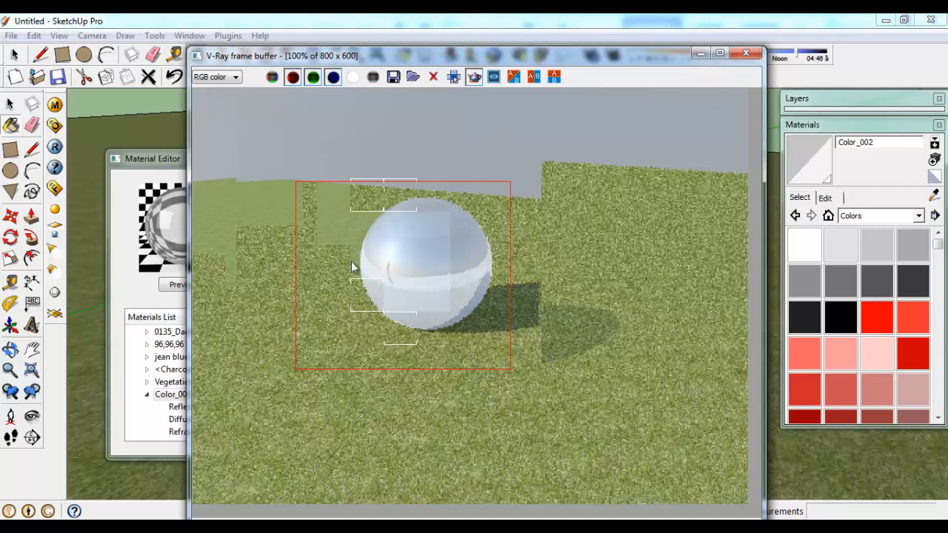
pyautogui.click(746, 53)
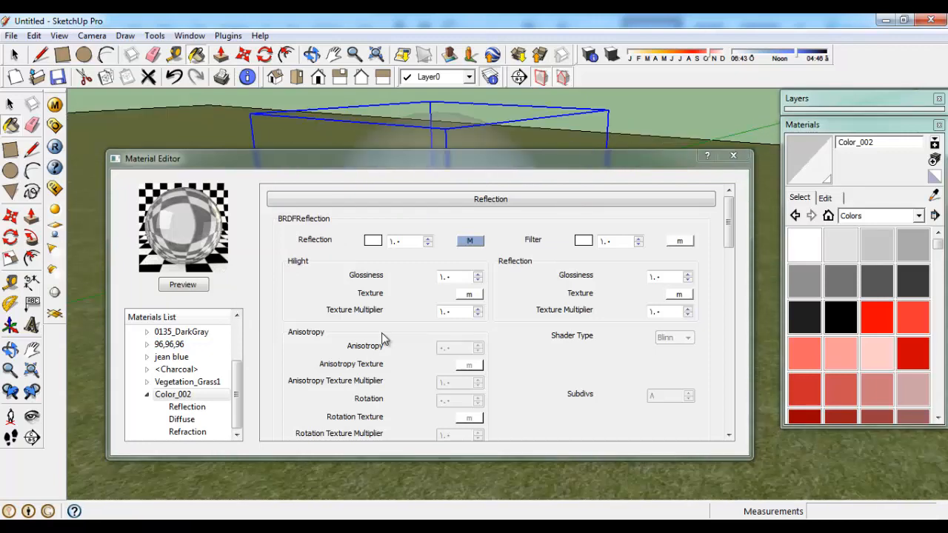
# Set the IOR of the reflection's TexFresnel map to 3
pyautogui.scroll(-7, 541, 382)
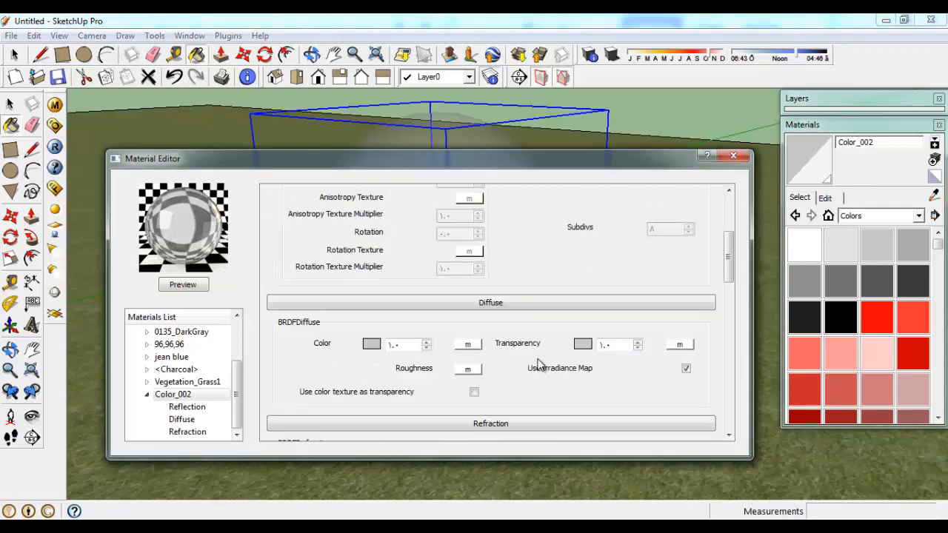
pyautogui.scroll(7, 512, 361)
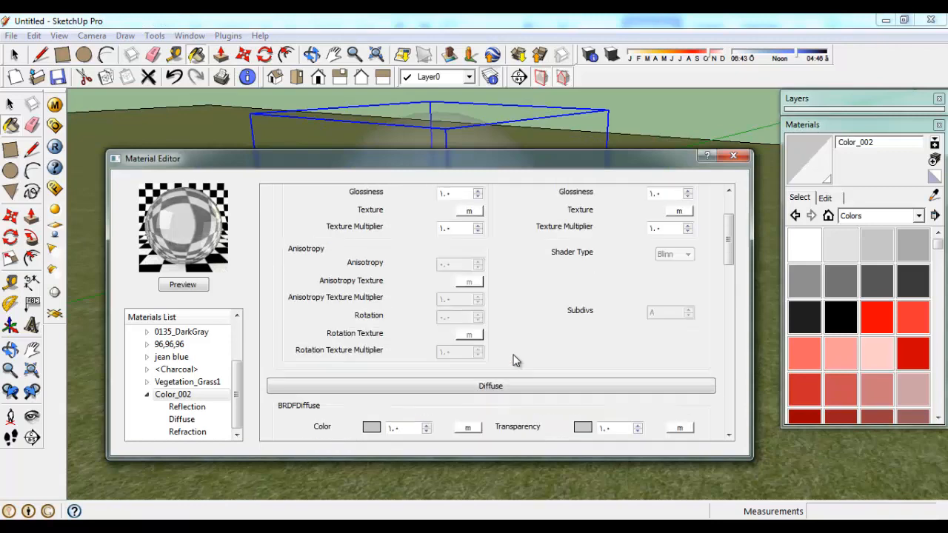
pyautogui.click(470, 241)
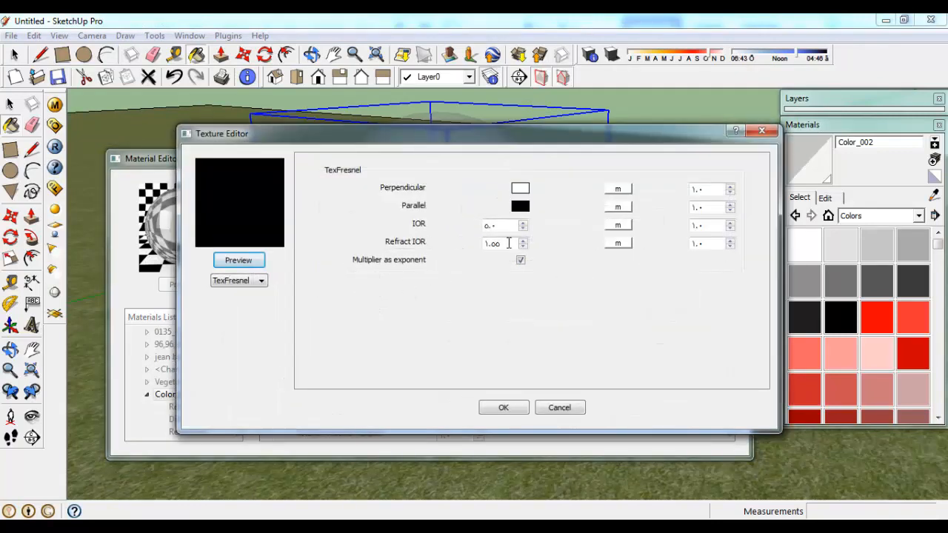
pyautogui.doubleClick(504, 226)
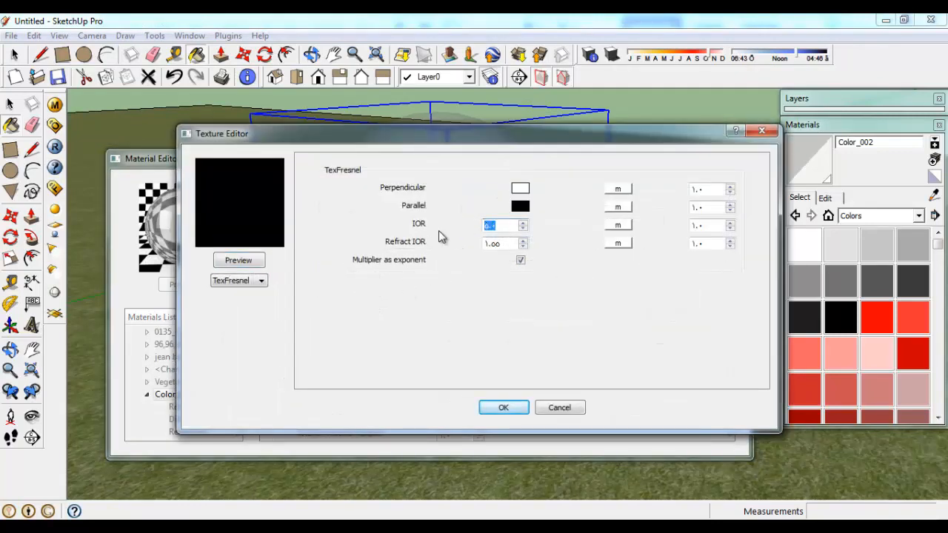
pyautogui.write('3')
pyautogui.click(511, 408)
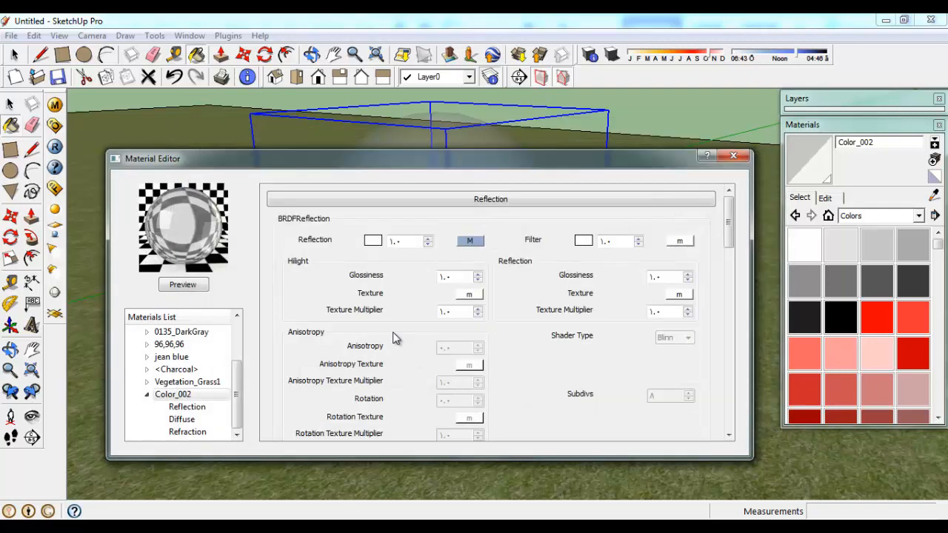
# Set the refraction color of Color_002 to a dark green (4, 173, 9) and update the material preview
pyautogui.scroll(-8, 539, 346)
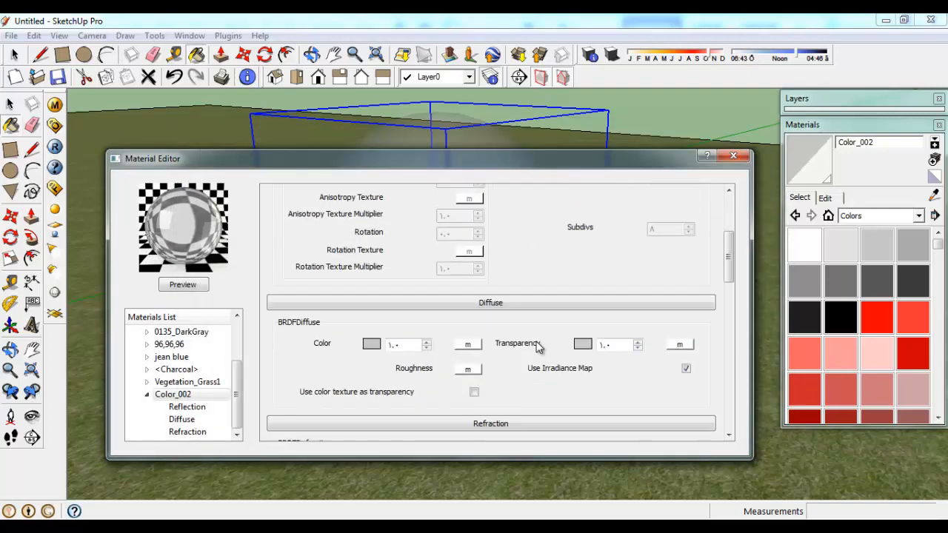
pyautogui.scroll(-3, 538, 345)
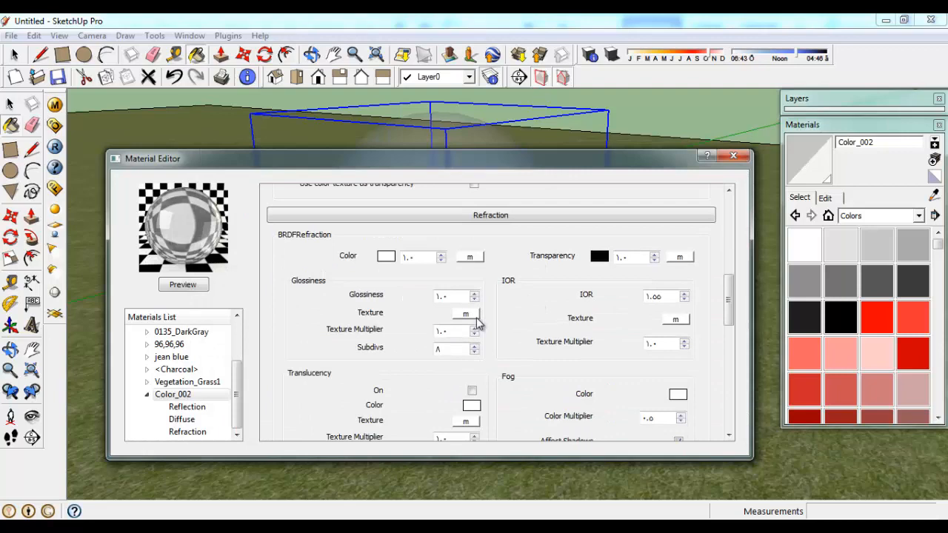
pyautogui.click(387, 255)
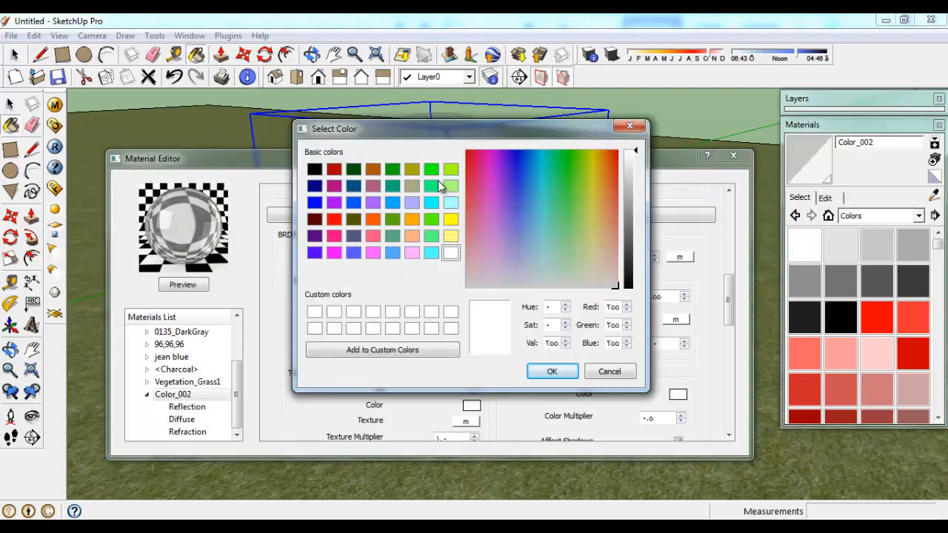
pyautogui.click(566, 154)
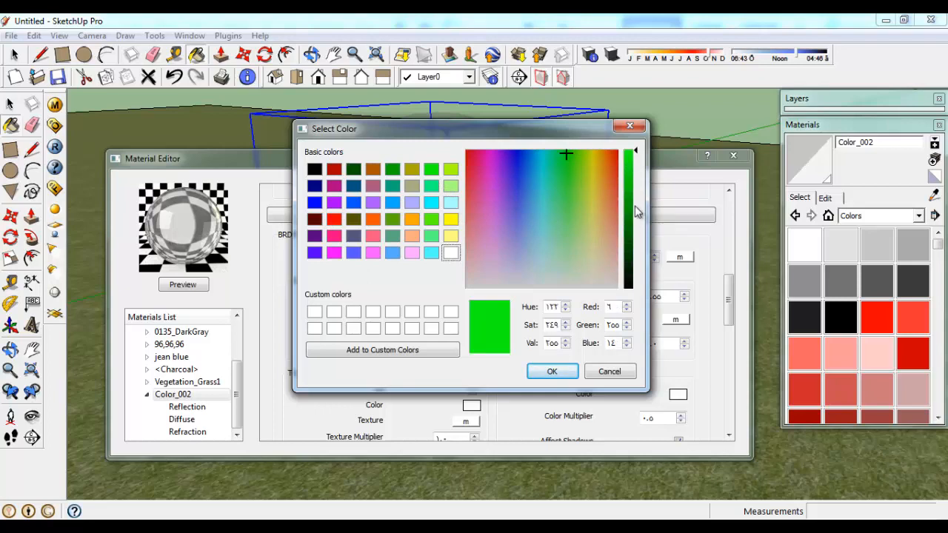
pyautogui.click(552, 371)
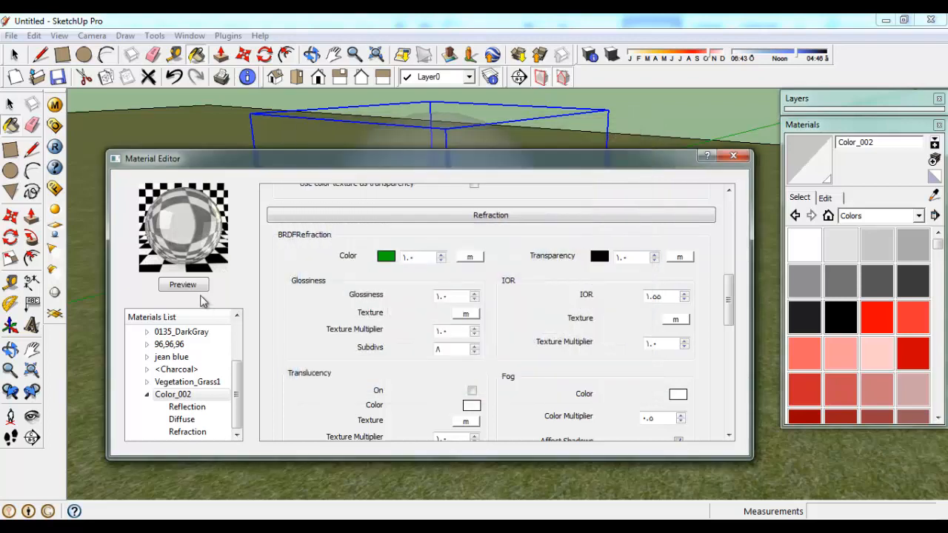
pyautogui.click(185, 284)
pyautogui.click(192, 284)
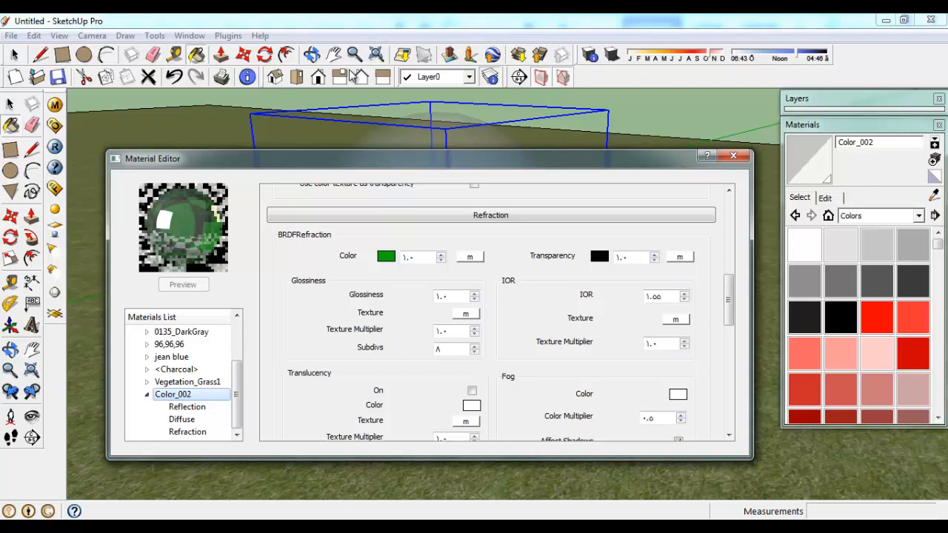
# Set the refraction color to pure blue (0, 0, 255) and close the Material Editor
pyautogui.click(386, 257)
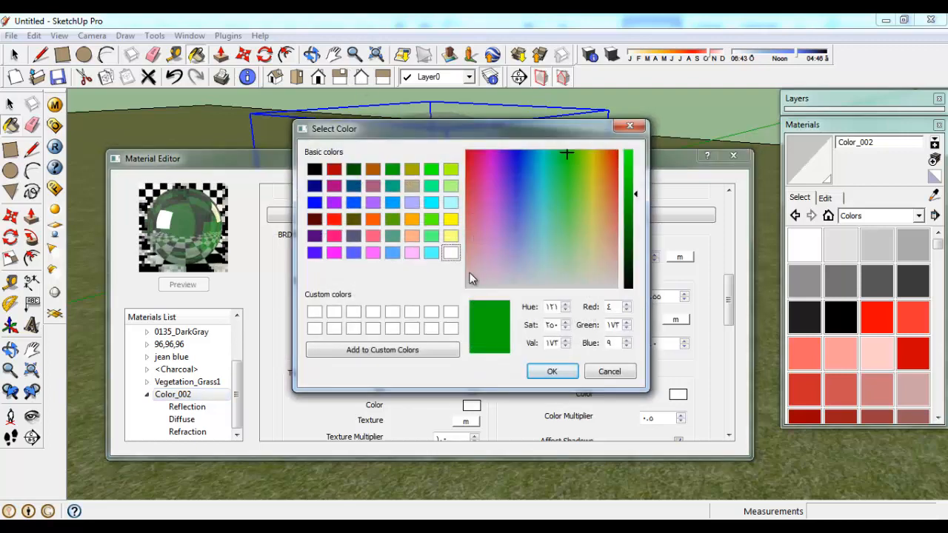
pyautogui.click(314, 203)
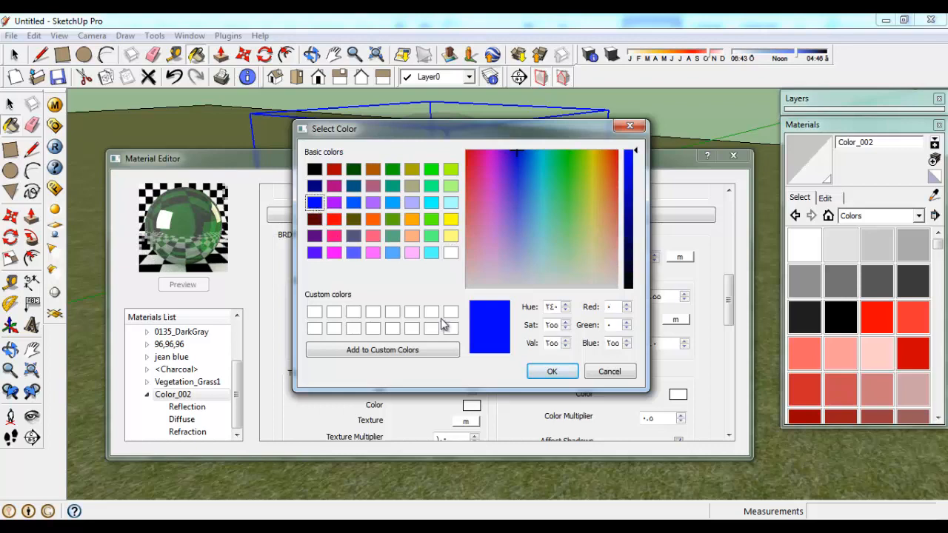
pyautogui.click(551, 373)
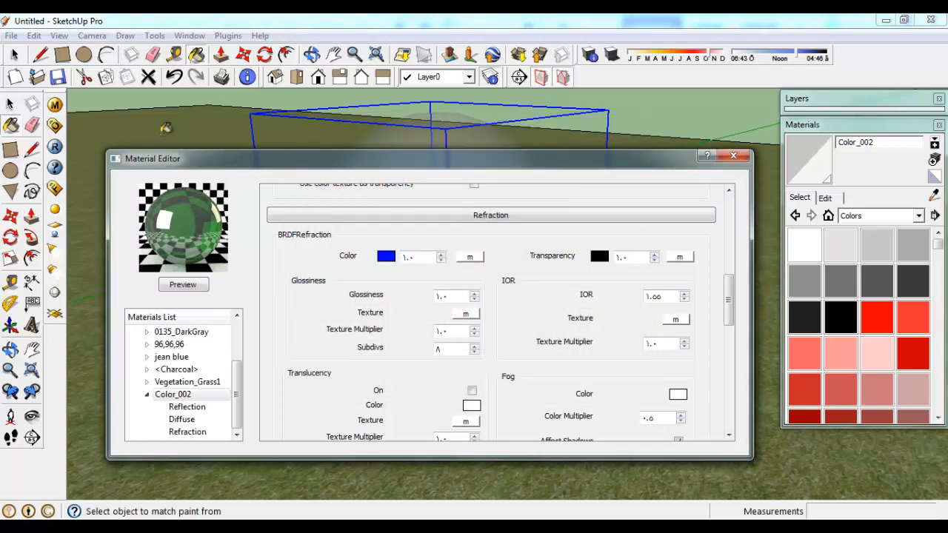
pyautogui.moveTo(446, 130)
pyautogui.mouseDown(button='middle')
pyautogui.moveTo(452, 162)
pyautogui.moveTo(444, 152)
pyautogui.moveTo(387, 214)
pyautogui.mouseUp(button='middle')
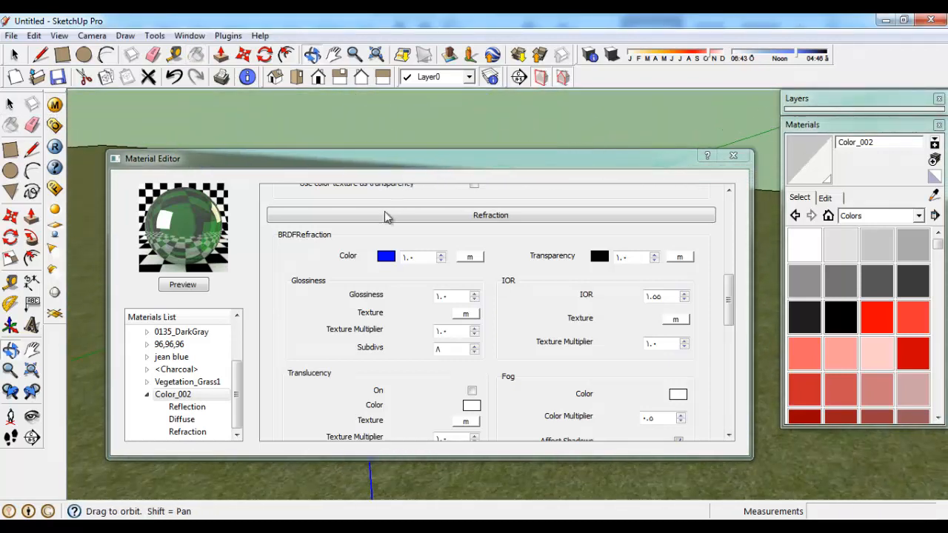
pyautogui.click(733, 155)
# Clear the render region in the frame buffer, render the full frame with the blue-tinted sphere, and close the frame buffer
pyautogui.moveTo(356, 311); pyautogui.dragTo(347, 259, button='middle')
pyautogui.scroll(3, 347, 258)
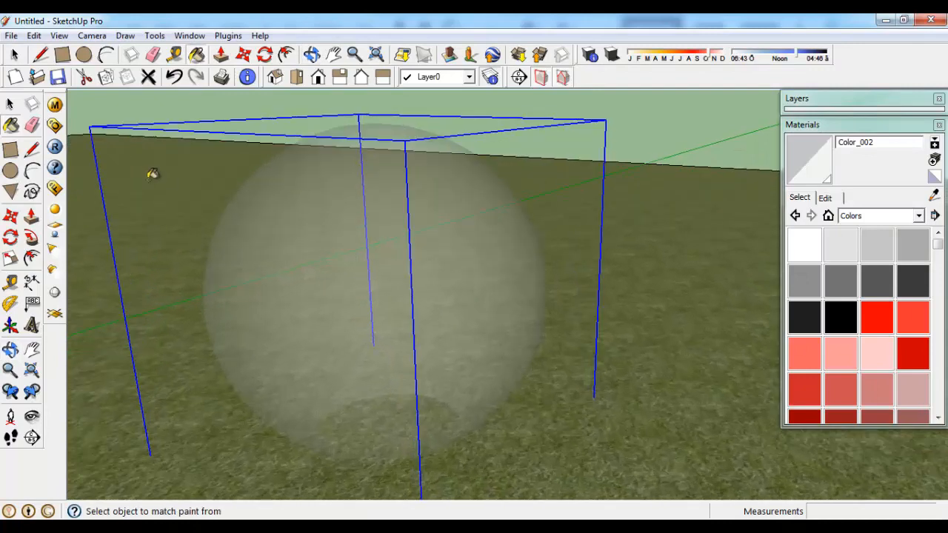
pyautogui.click(55, 147)
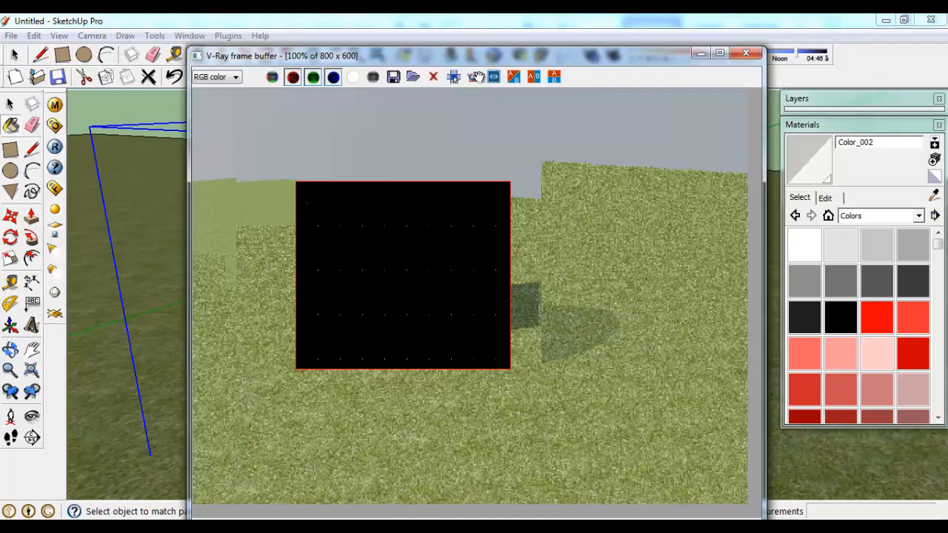
pyautogui.click(145, 218)
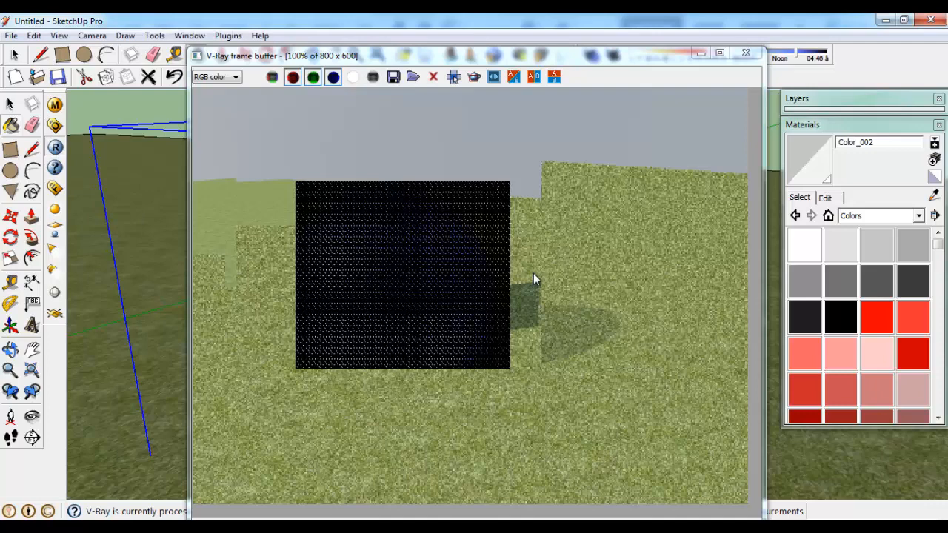
pyautogui.click(746, 53)
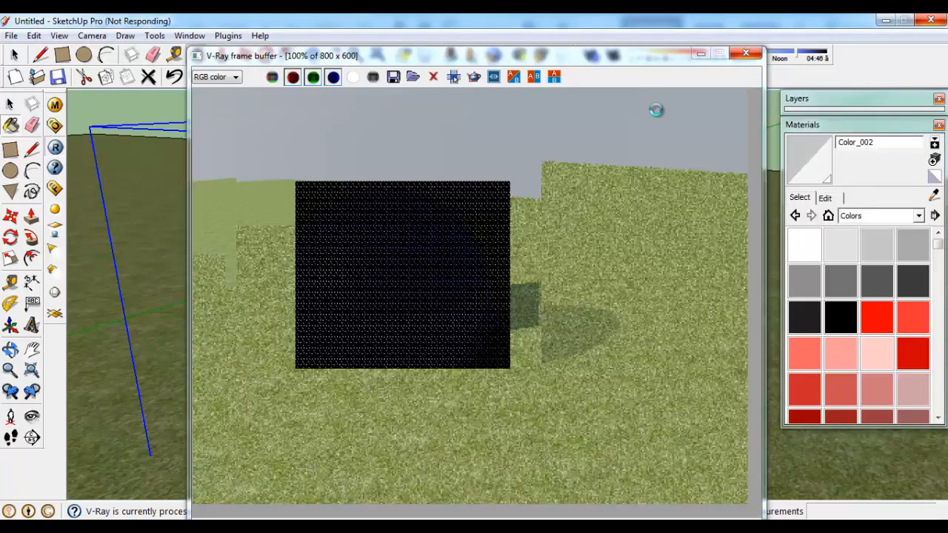
pyautogui.click(750, 54)
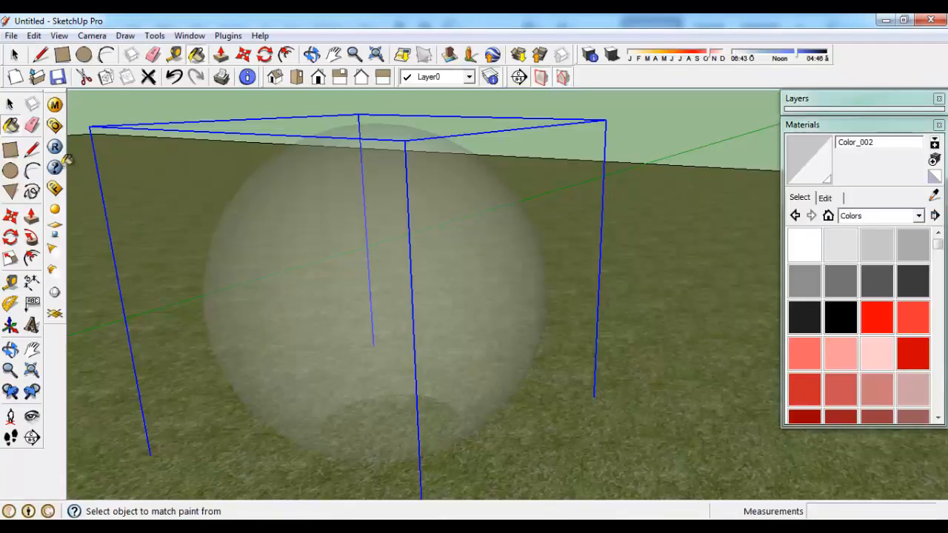
pyautogui.click(54, 146)
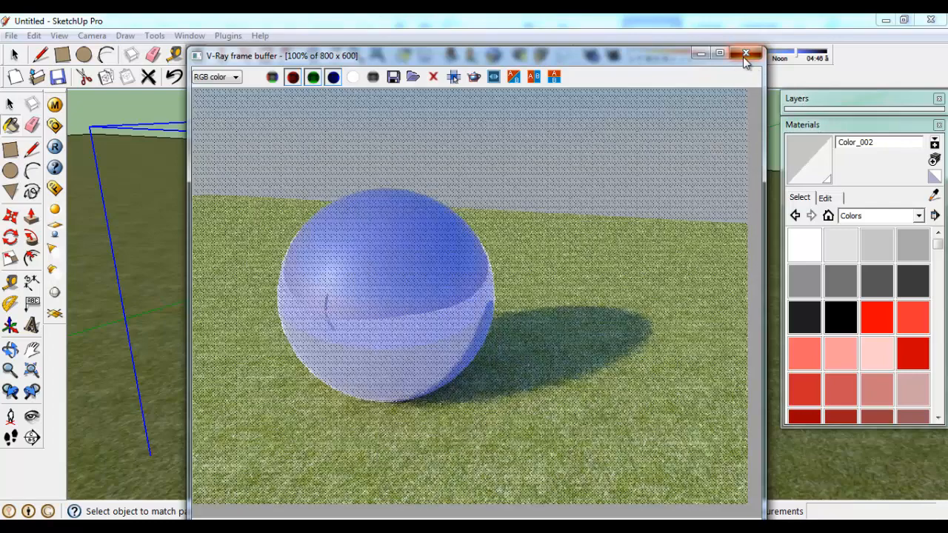
pyautogui.click(745, 57)
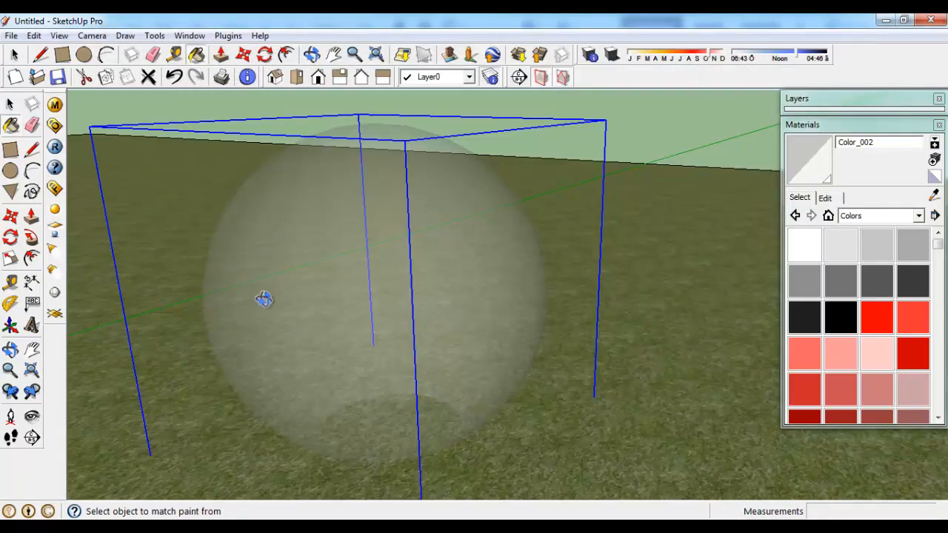
# Try a TexBitmap map for the refraction color of Color_002 and cancel it before choosing a file
pyautogui.scroll(-3, 263, 289)
pyautogui.scroll(-3, 264, 289)
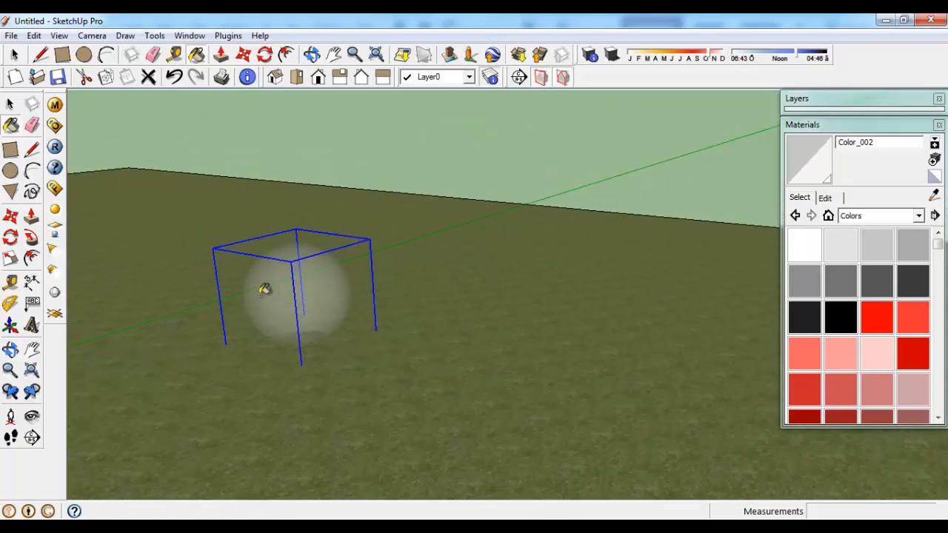
pyautogui.moveTo(173, 275); pyautogui.dragTo(364, 279, button='middle')
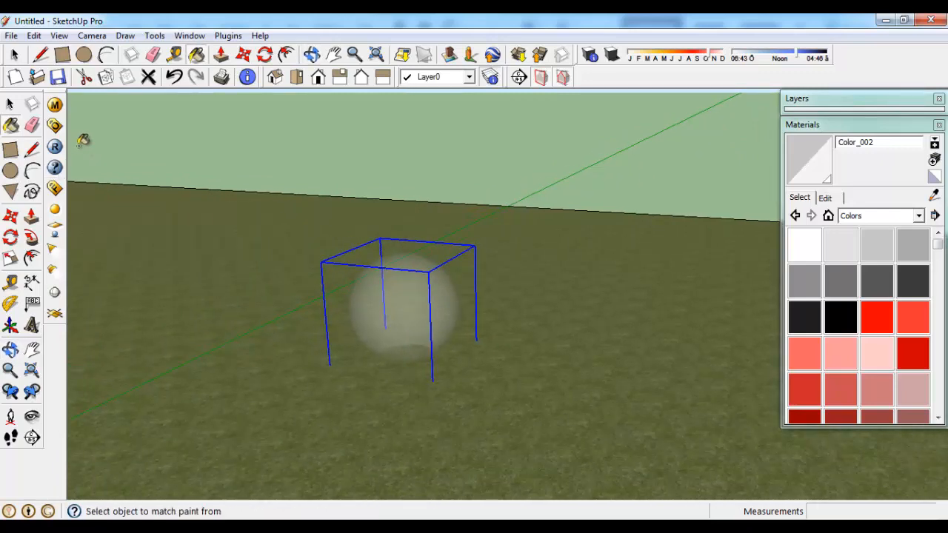
pyautogui.click(55, 105)
pyautogui.scroll(-1, 348, 304)
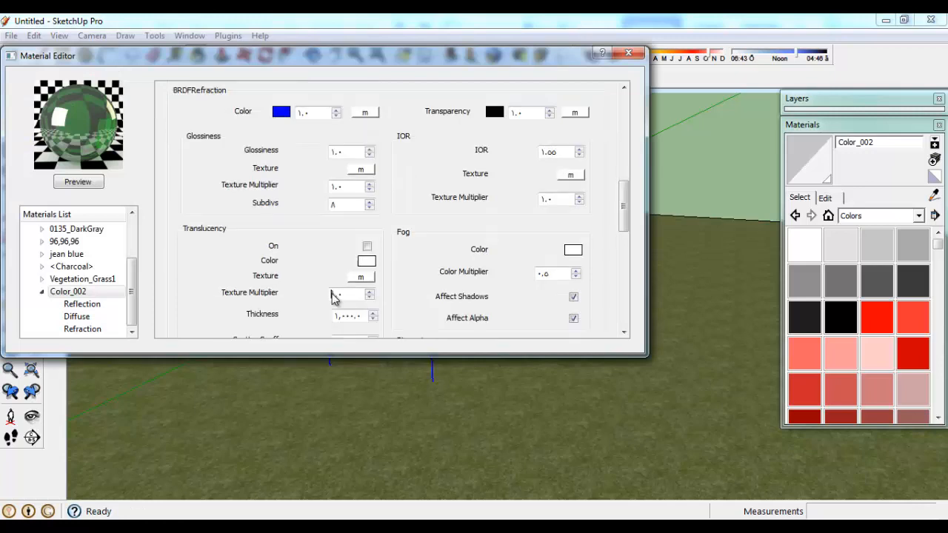
pyautogui.click(366, 113)
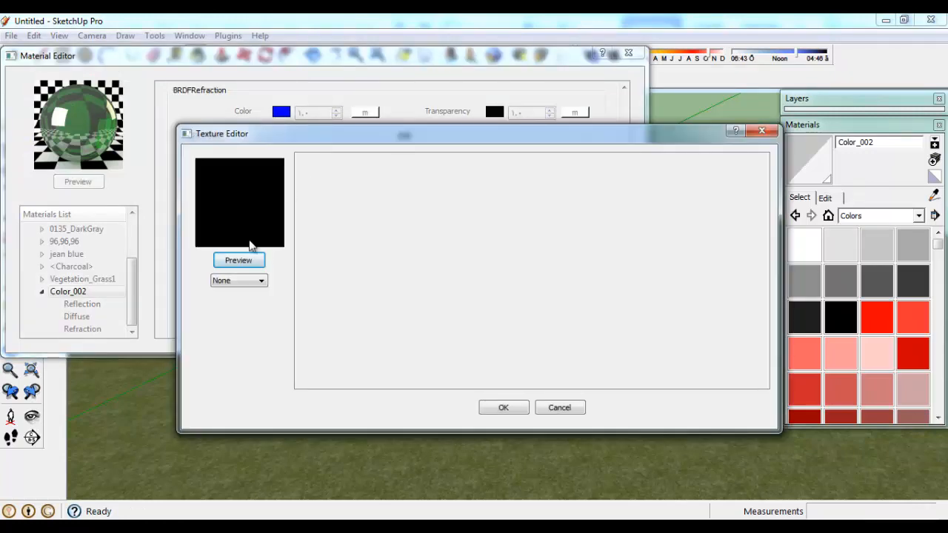
pyautogui.click(239, 286)
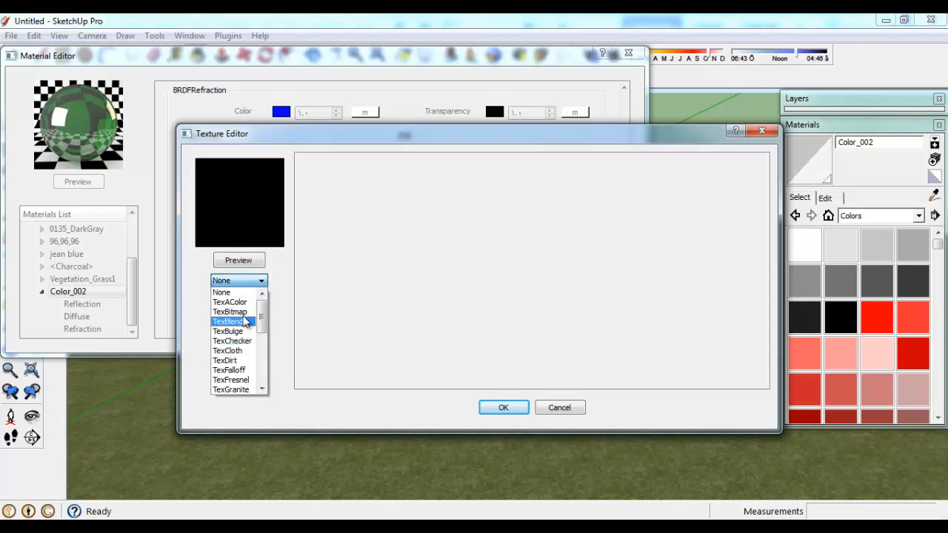
pyautogui.click(243, 312)
pyautogui.scroll(-2, 568, 371)
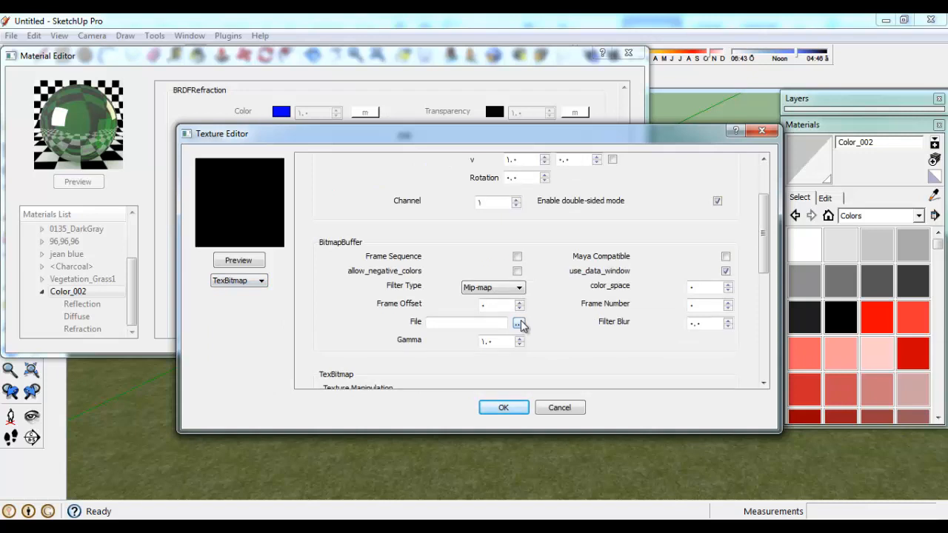
pyautogui.click(561, 407)
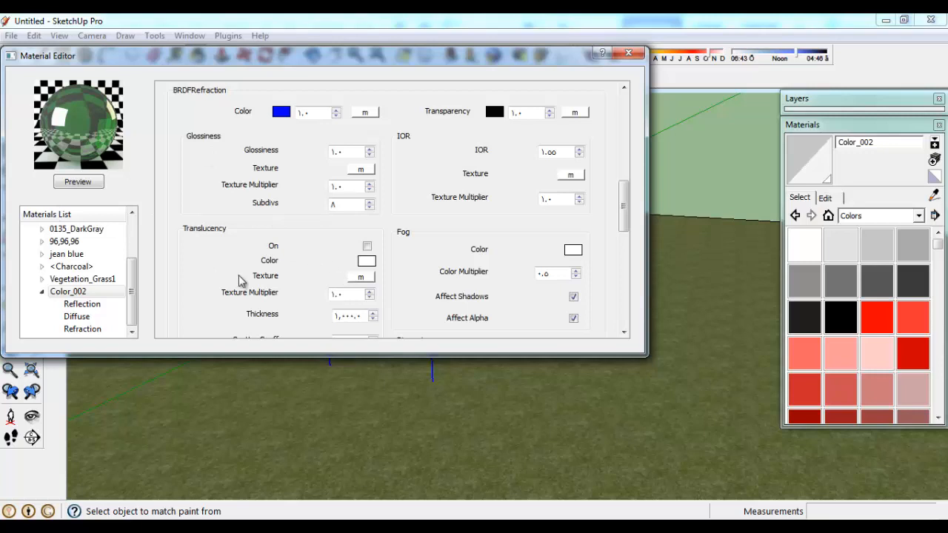
# Examine the layer types that can be created for Color_002 and close the Material Editor
pyautogui.scroll(1, 312, 289)
pyautogui.scroll(1, 312, 289)
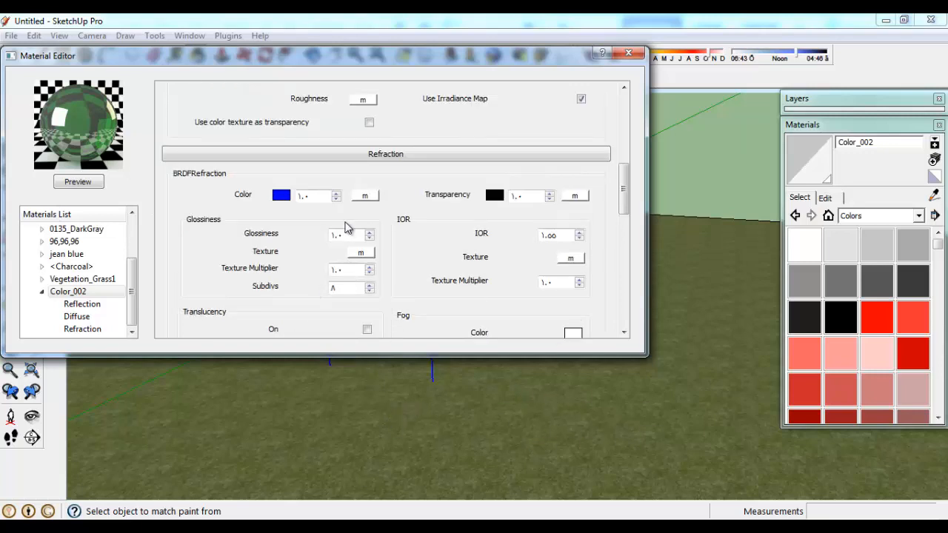
pyautogui.scroll(3, 348, 230)
pyautogui.click(83, 296)
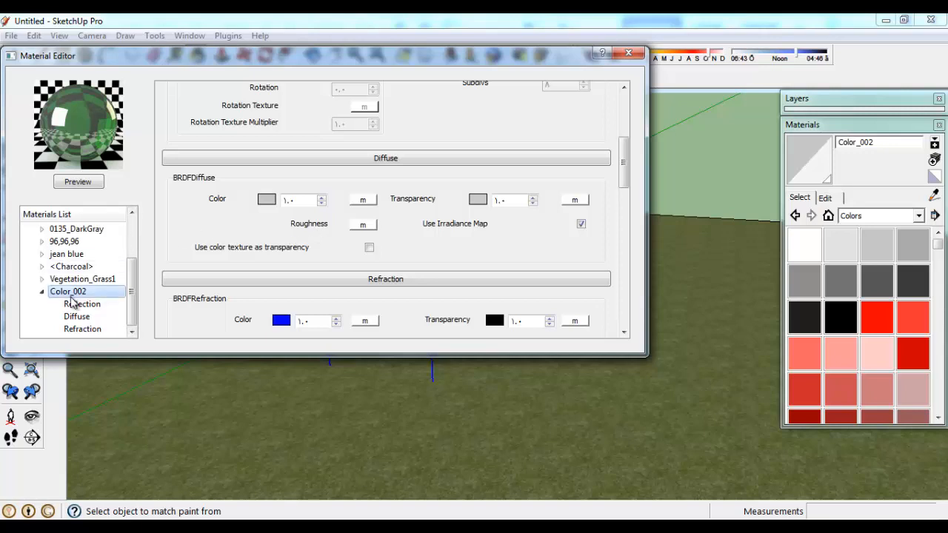
pyautogui.rightClick(73, 299)
pyautogui.moveTo(119, 307)
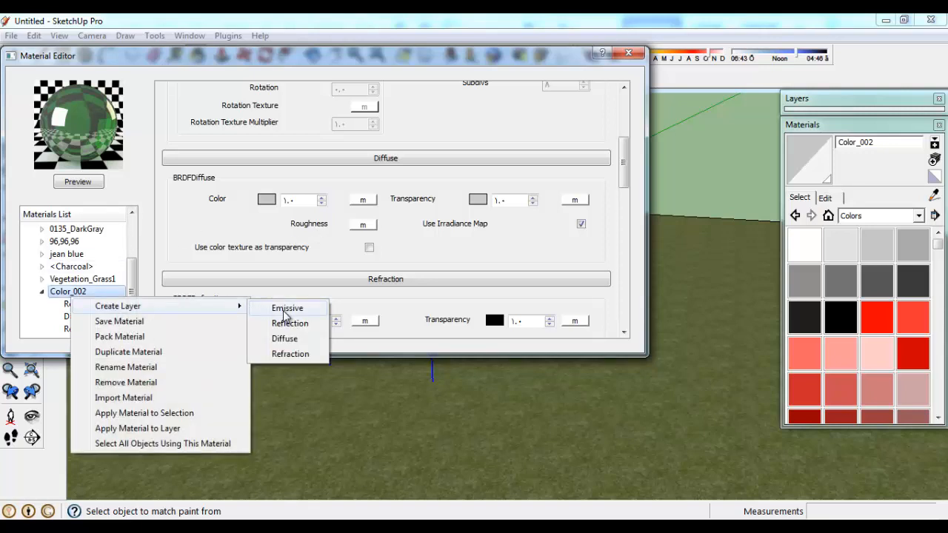
pyautogui.click(456, 252)
pyautogui.click(628, 53)
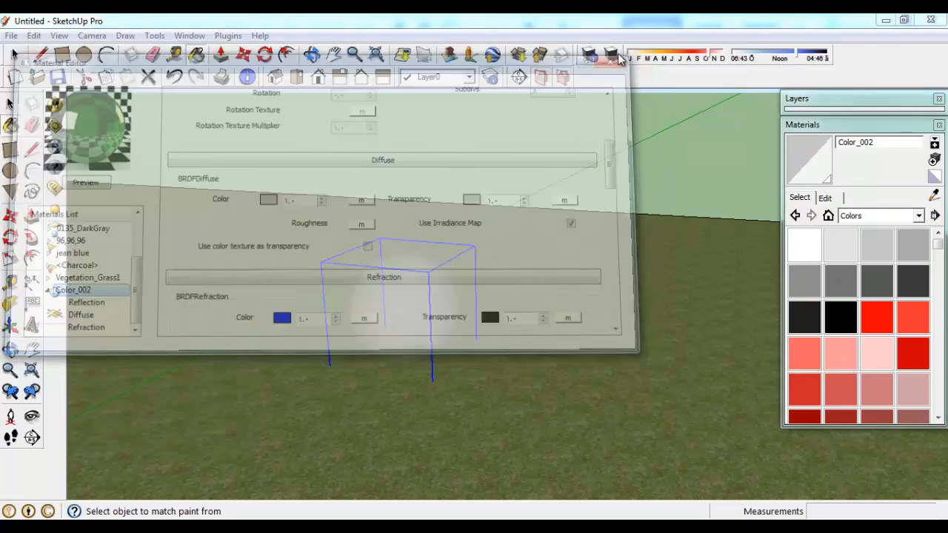